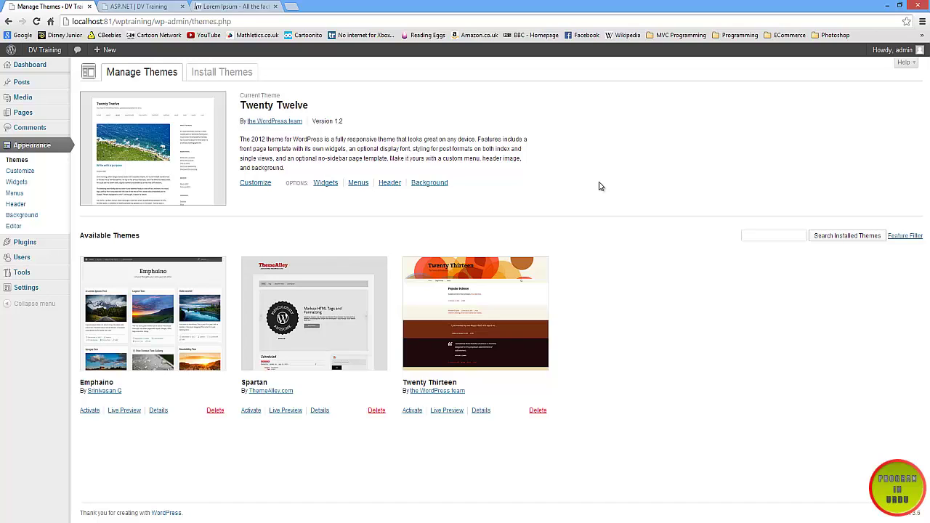
Step: Open the general settings and compare the Site Title field with the header of the site's ASP.NET page
{"action": "mouse_move", "coordinate": [23, 296]}
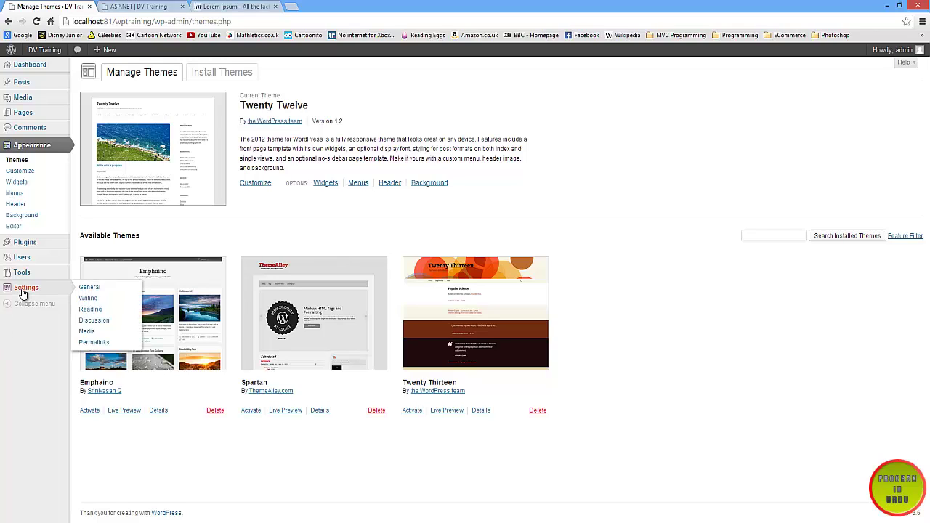
{"action": "left_click", "coordinate": [23, 293]}
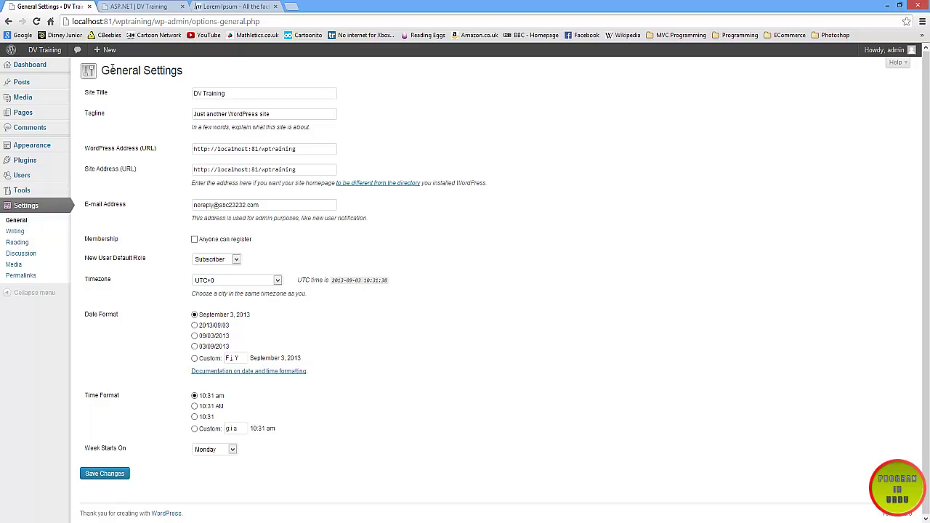
{"action": "left_click_drag", "start_coordinate": [112, 67], "coordinate": [182, 70]}
{"action": "left_click", "coordinate": [181, 89]}
{"action": "left_click_drag", "start_coordinate": [86, 93], "coordinate": [110, 93]}
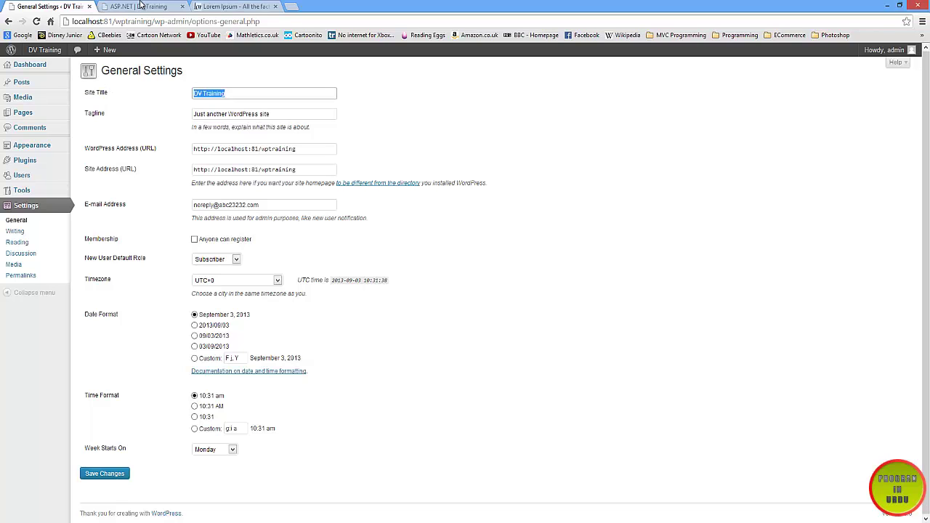
{"action": "left_click", "coordinate": [142, 5]}
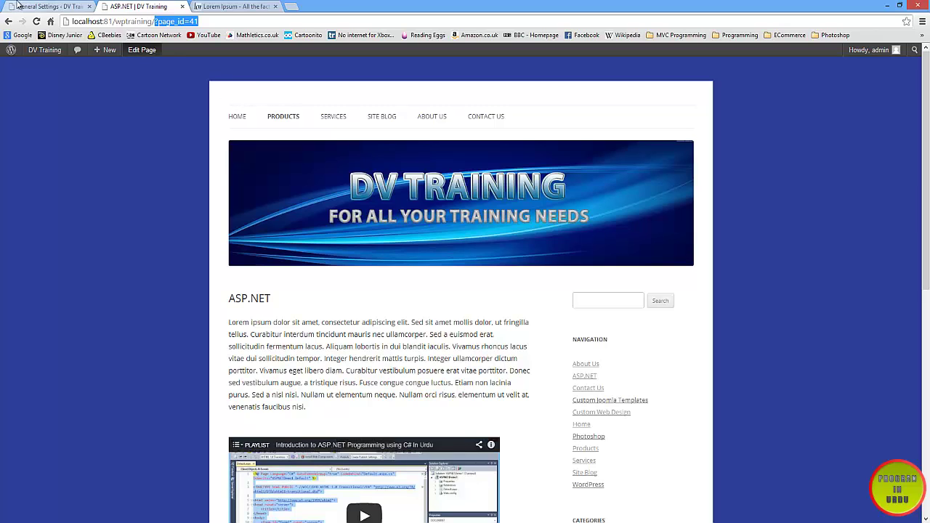
{"action": "left_click", "coordinate": [44, 6]}
{"action": "key", "text": "Tab"}
{"action": "key", "text": "shift+Tab"}
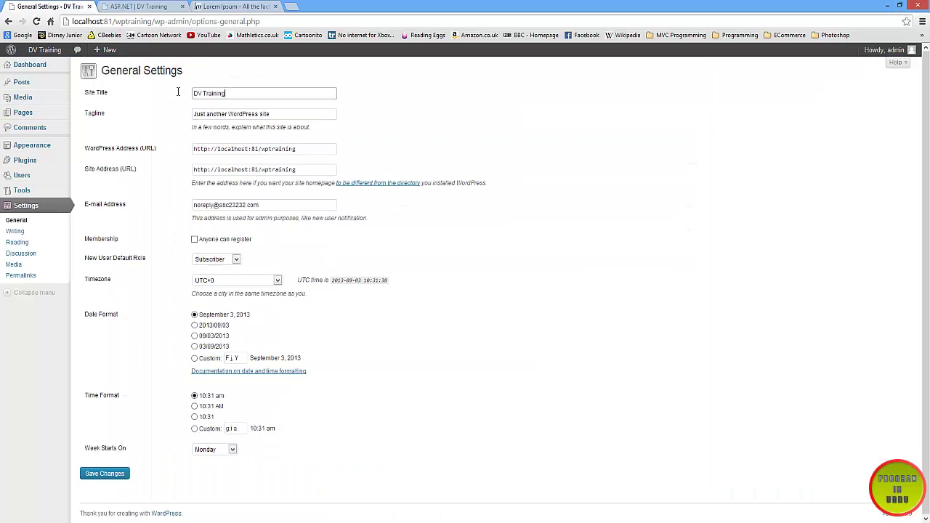
Step: Turn on showing header text with the image in the theme's custom header settings and save the changes
{"action": "left_click", "coordinate": [40, 150]}
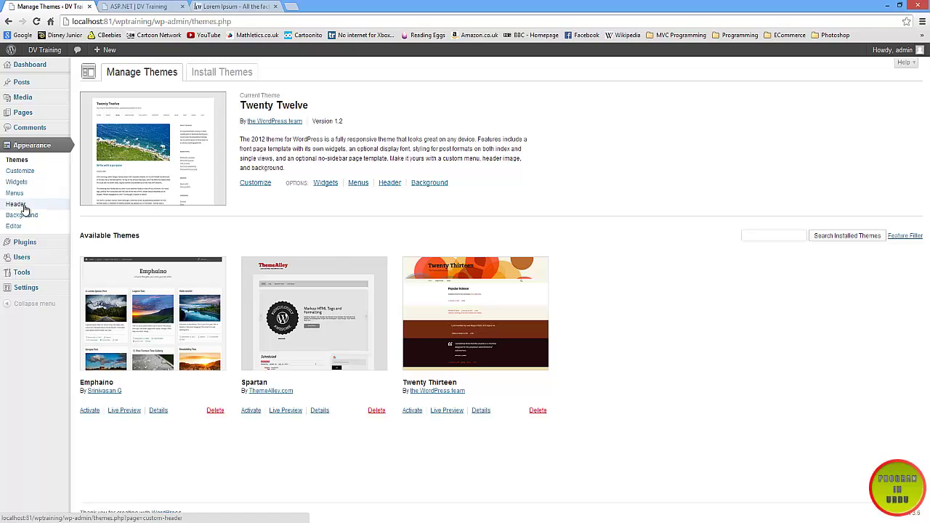
{"action": "left_click", "coordinate": [25, 206]}
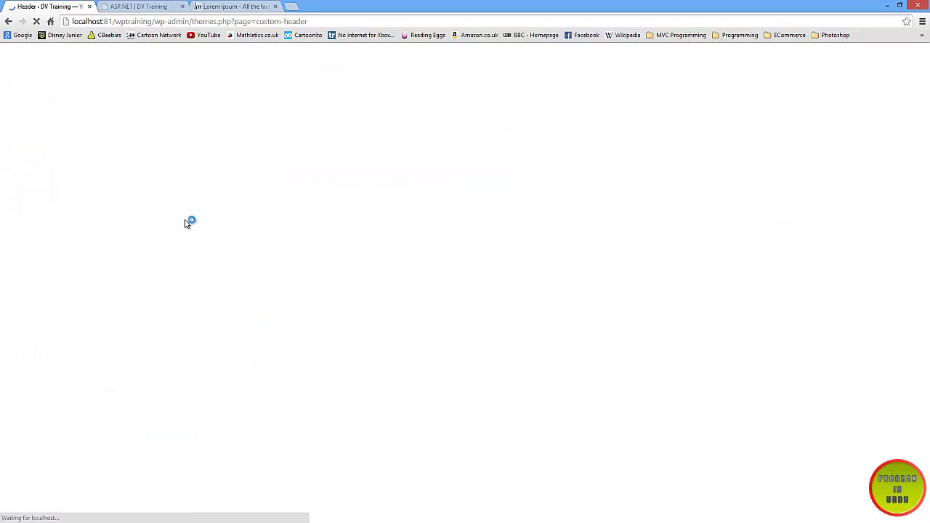
{"action": "scroll", "coordinate": [190, 262], "scroll_direction": "down", "scroll_amount": 1}
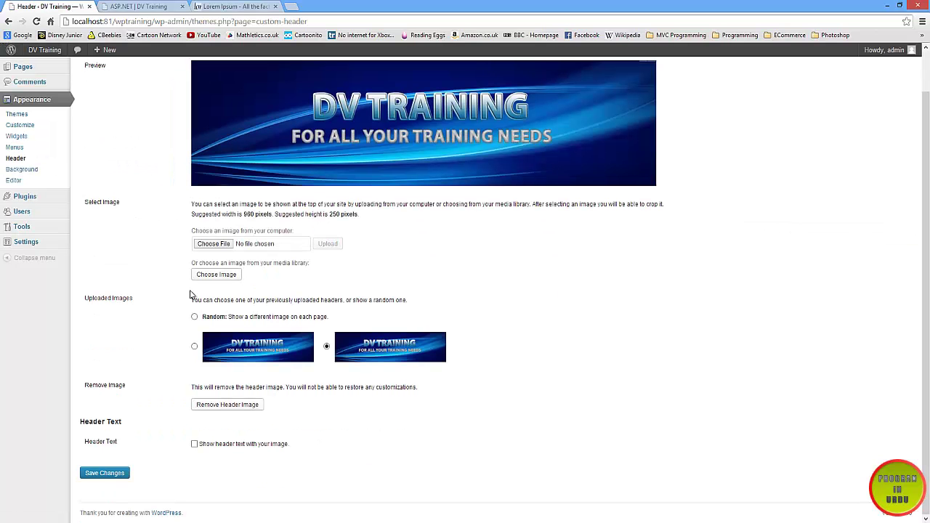
{"action": "left_click", "coordinate": [195, 444]}
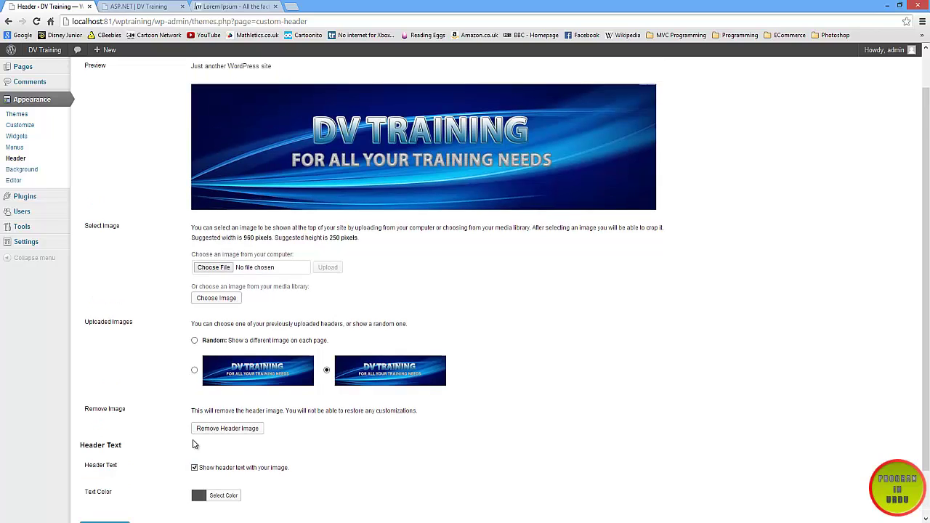
{"action": "scroll", "coordinate": [188, 433], "scroll_direction": "down", "scroll_amount": 1}
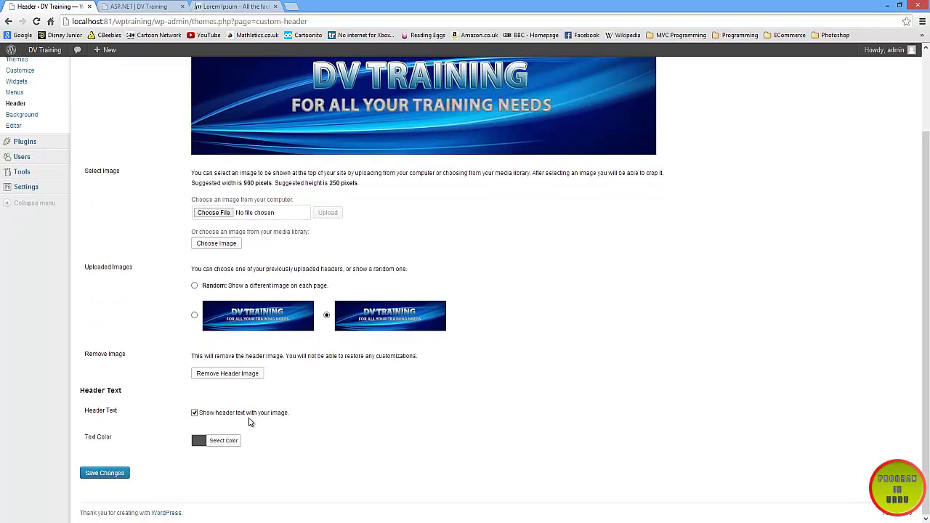
{"action": "left_click", "coordinate": [109, 473]}
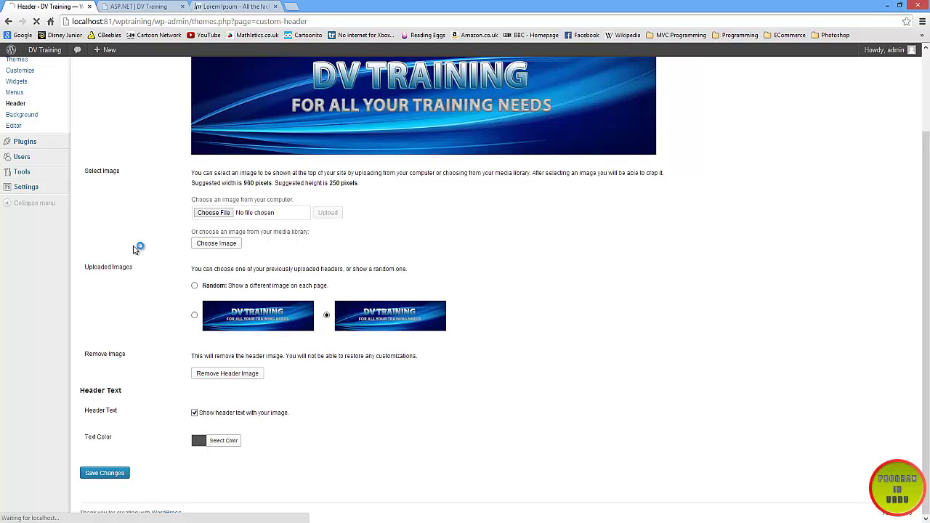
Step: Reload the site's ASP.NET page and check the title and tagline above the navigation menu
{"action": "left_click", "coordinate": [147, 6]}
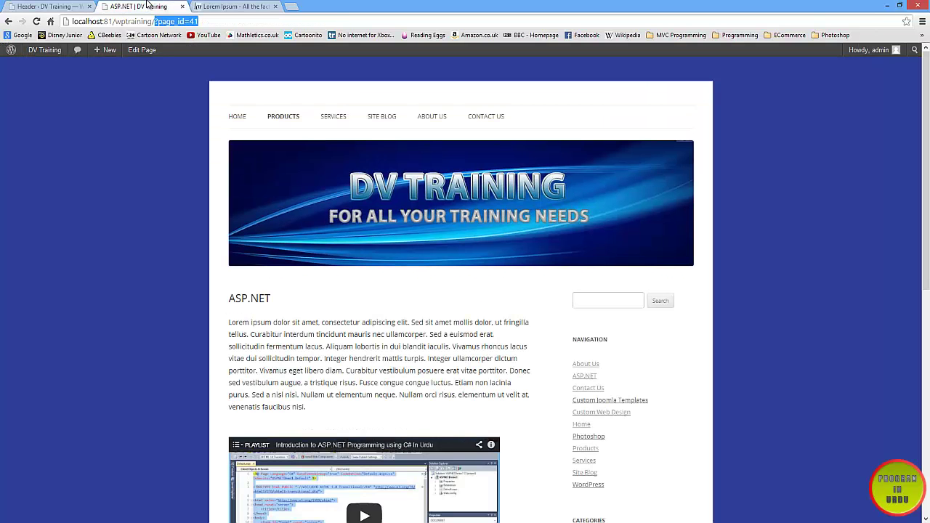
{"action": "left_click", "coordinate": [40, 22]}
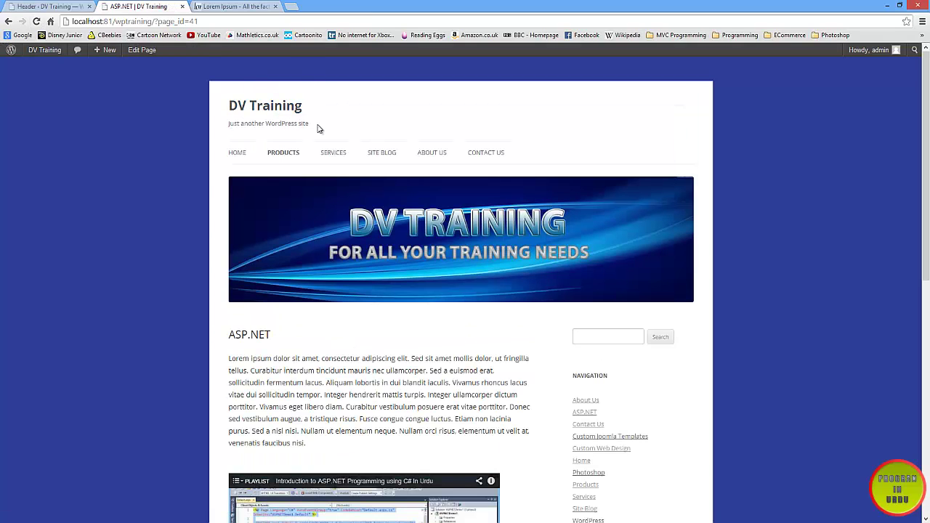
{"action": "left_click_drag", "start_coordinate": [318, 129], "coordinate": [205, 94]}
Step: In the general settings, set the site title to "DV Training For Fun" and the tagline to "Fun Site For Fun Loving People", and save
{"action": "left_click", "coordinate": [47, 6]}
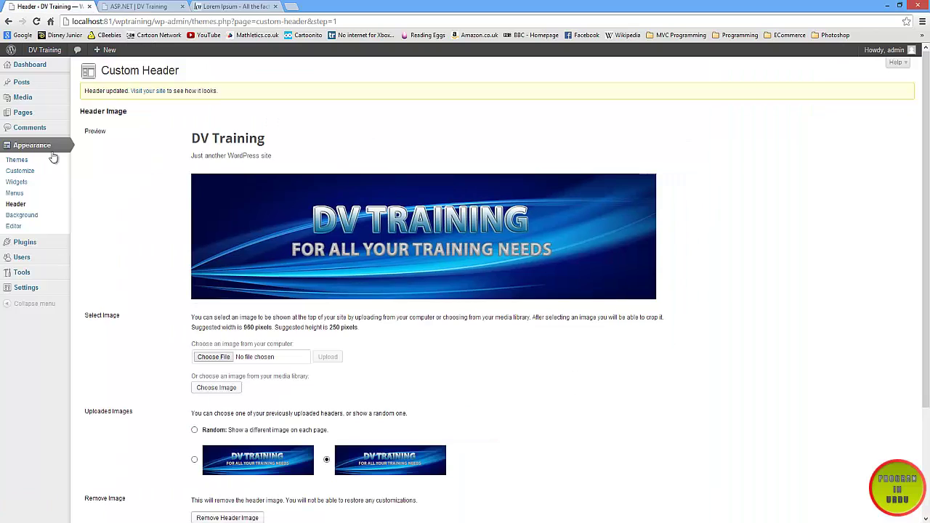
{"action": "left_click", "coordinate": [85, 289]}
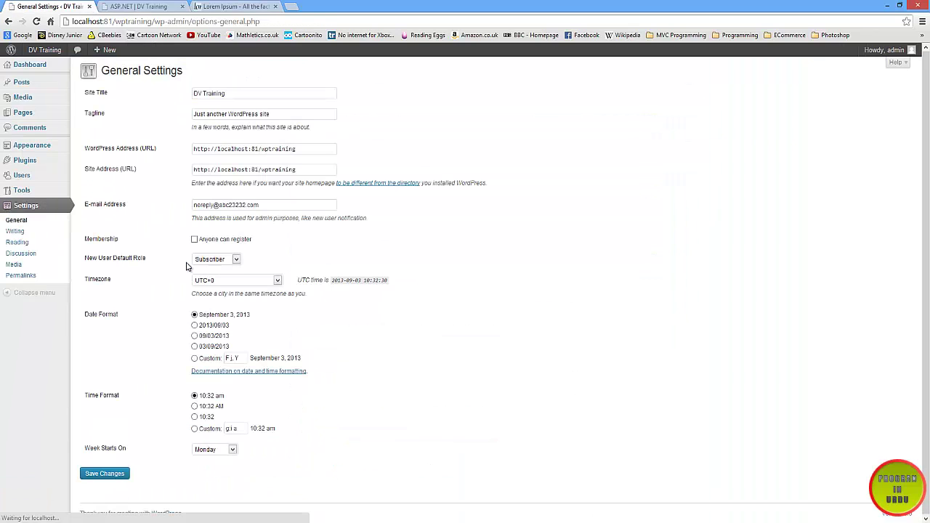
{"action": "left_click_drag", "start_coordinate": [231, 95], "coordinate": [164, 99]}
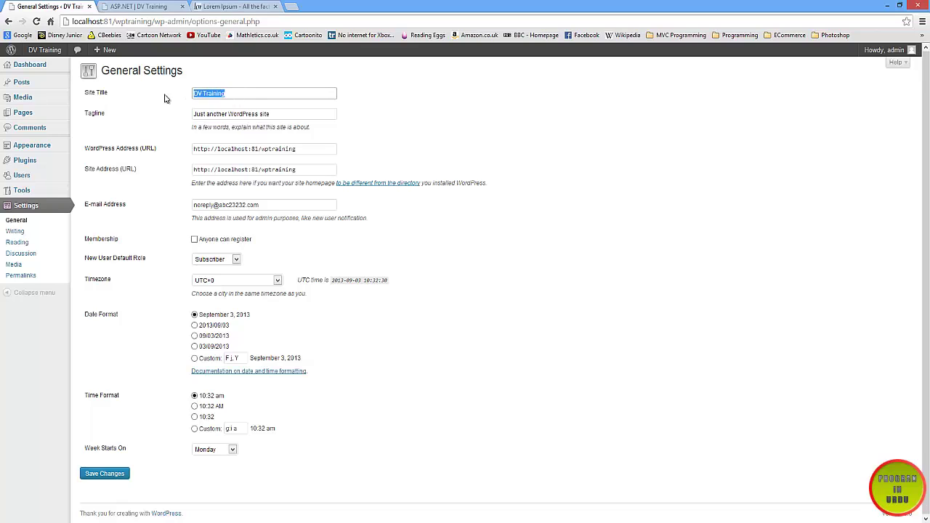
{"action": "left_click", "coordinate": [255, 93]}
{"action": "key", "text": "Tab"}
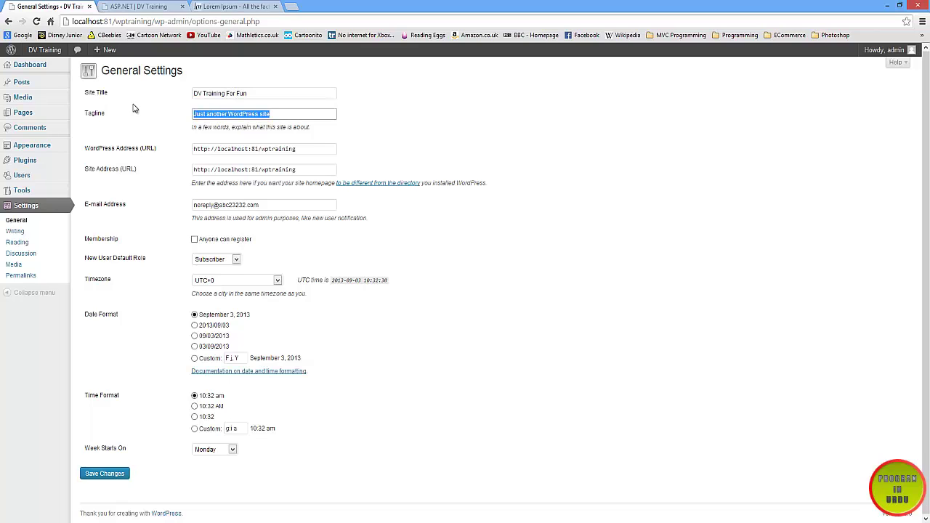
{"action": "type", "text": "Fun Site For Fun Loving People"}
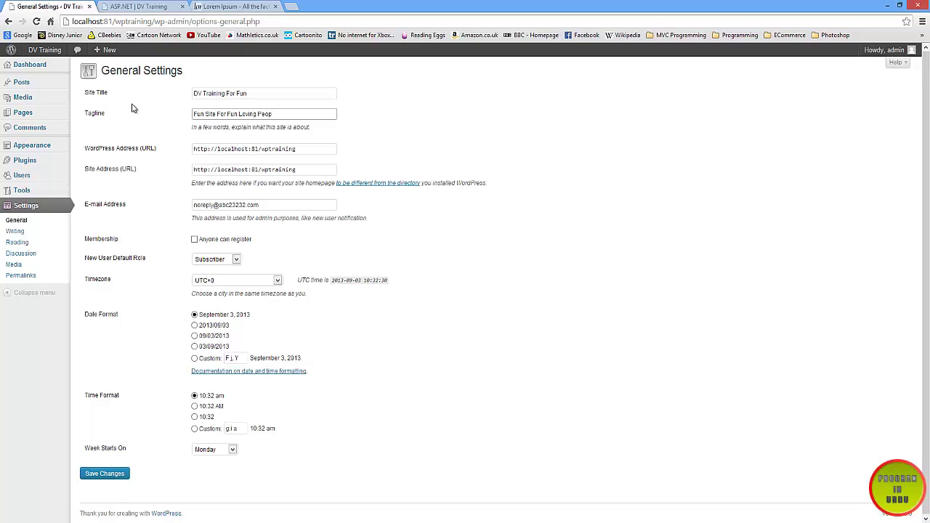
{"action": "left_click", "coordinate": [138, 6]}
{"action": "left_click", "coordinate": [51, 6]}
{"action": "left_click", "coordinate": [91, 475]}
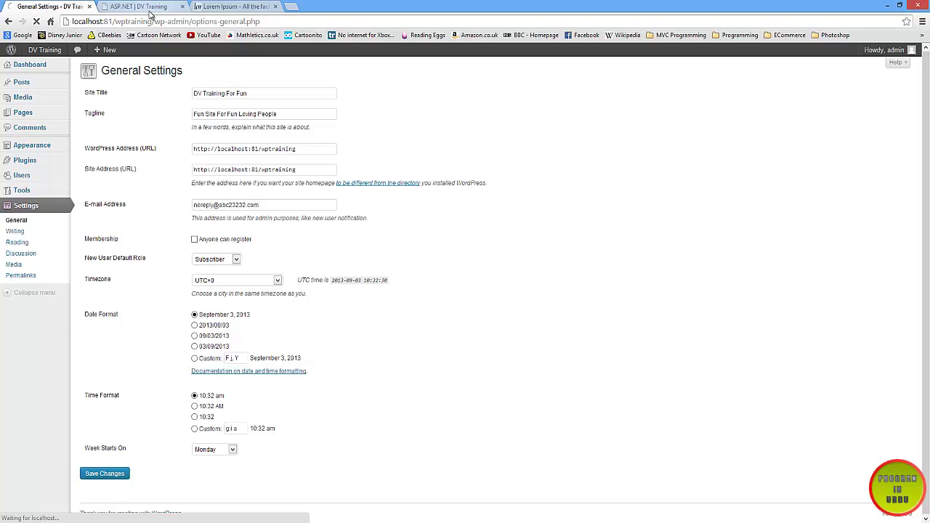
Step: Reload the ASP.NET page to check the site title and tagline, and return to the general settings
{"action": "left_click", "coordinate": [149, 8]}
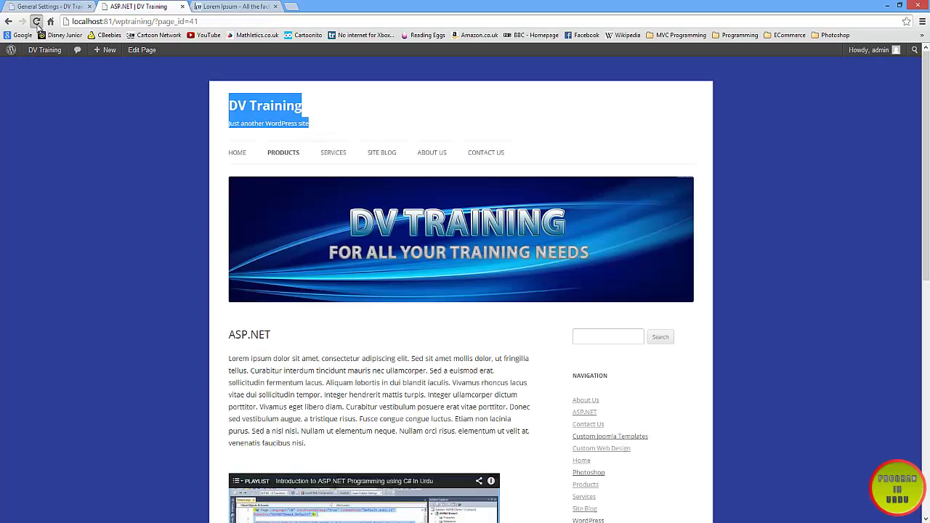
{"action": "key", "text": "F5"}
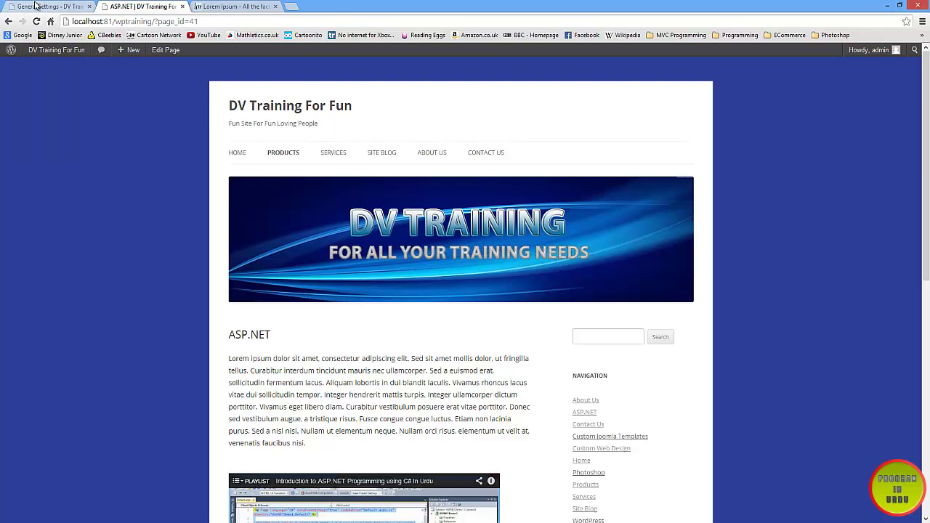
{"action": "left_click", "coordinate": [10, 6]}
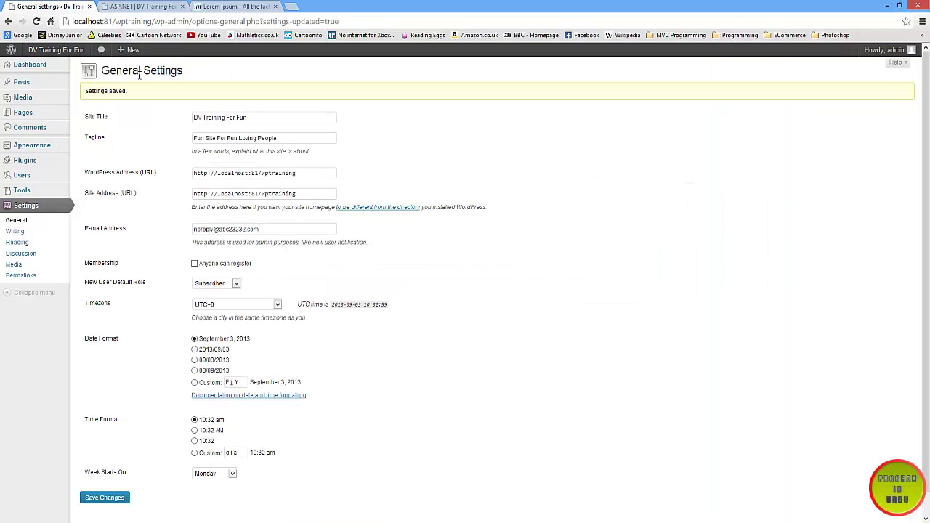
Step: Compare the URL of the live ASP.NET page with the WordPress Address in the general settings
{"action": "left_click", "coordinate": [130, 8]}
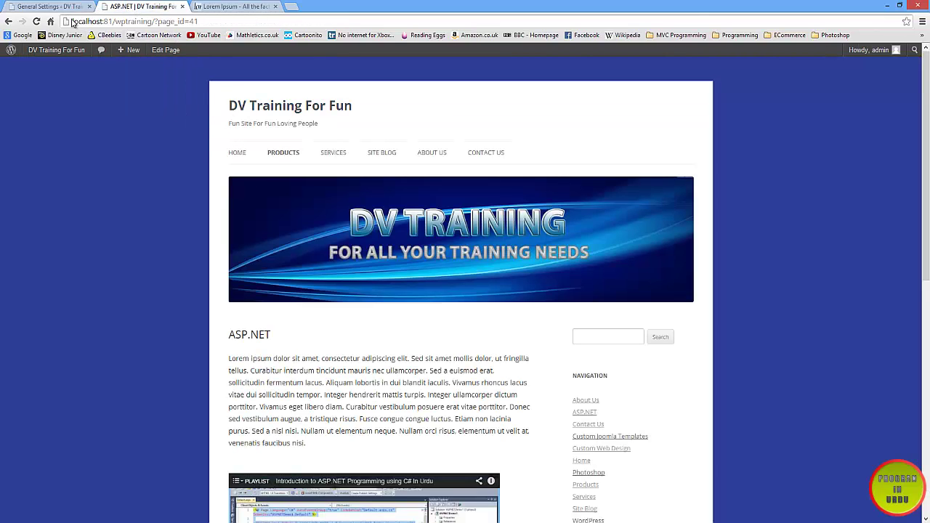
{"action": "left_click_drag", "start_coordinate": [73, 21], "coordinate": [204, 24]}
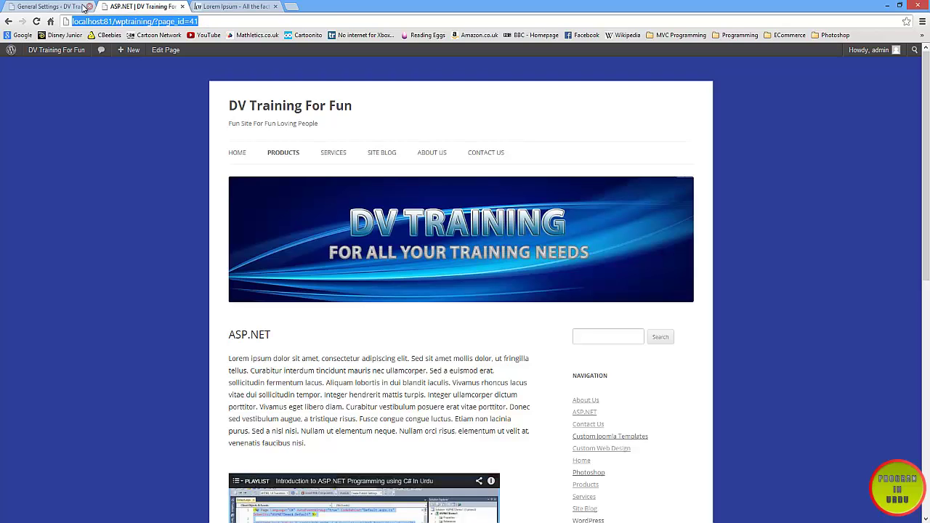
{"action": "left_click", "coordinate": [80, 7]}
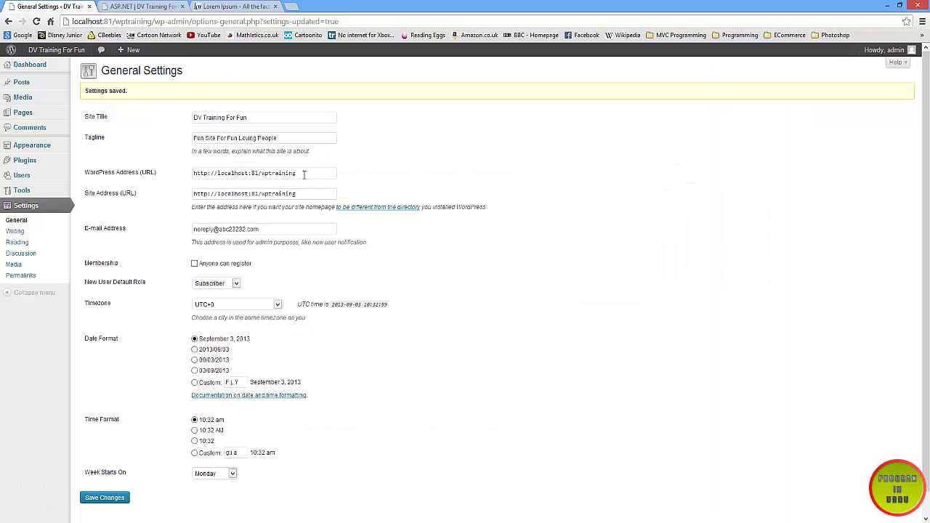
{"action": "left_click_drag", "start_coordinate": [304, 173], "coordinate": [189, 172]}
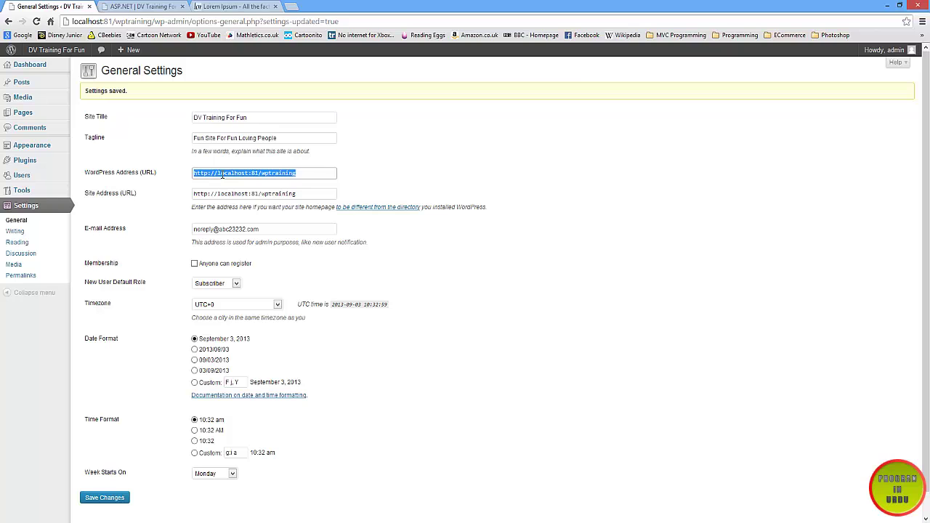
{"action": "left_click", "coordinate": [148, 7]}
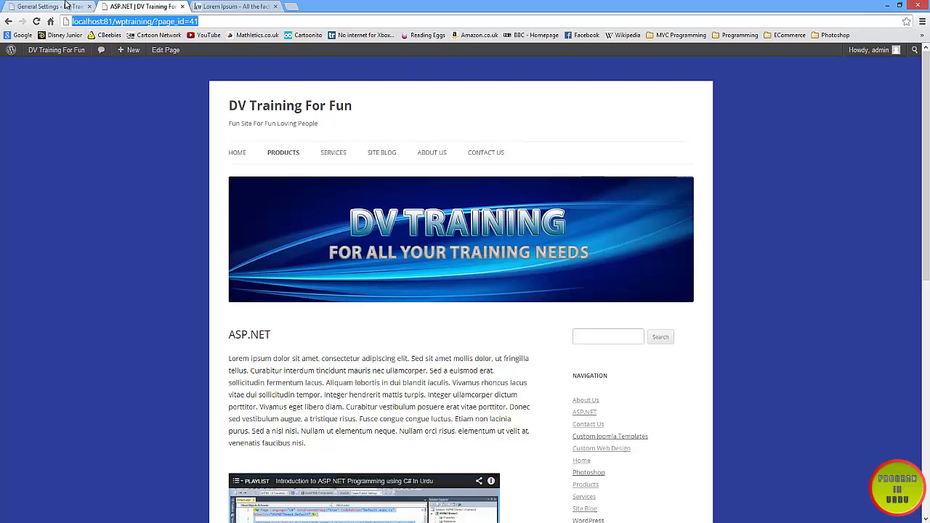
{"action": "left_click", "coordinate": [66, 6]}
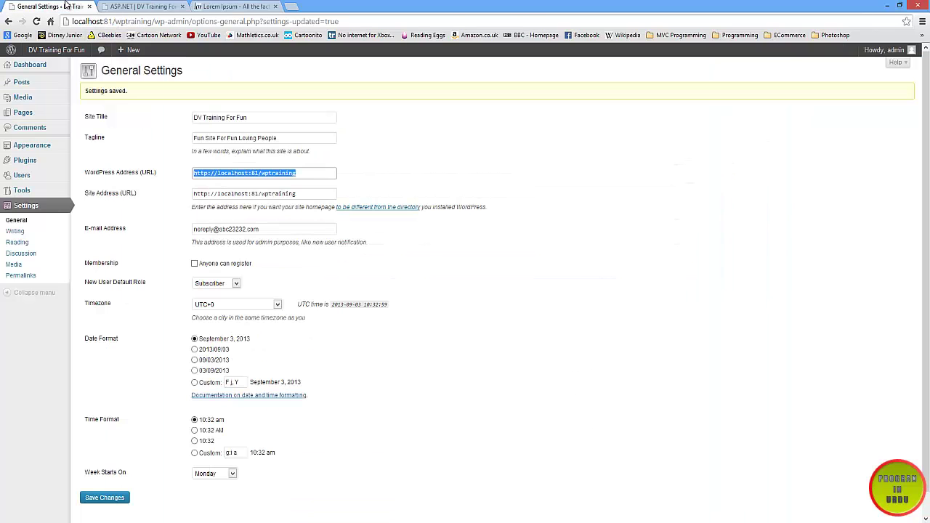
Step: Examine the WordPress Address, Site Address and E-mail Address fields in the general settings
{"action": "left_click", "coordinate": [218, 173]}
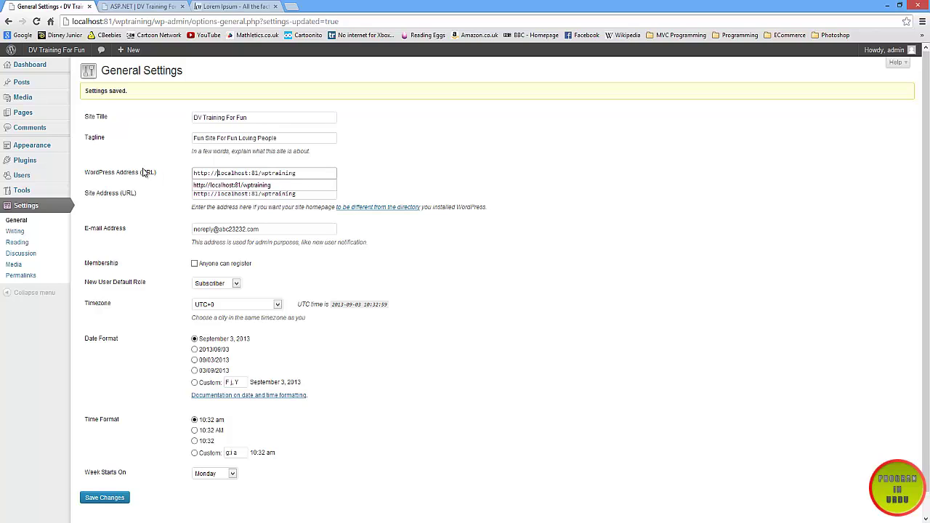
{"action": "left_click", "coordinate": [275, 165]}
{"action": "left_click_drag", "start_coordinate": [306, 173], "coordinate": [182, 177]}
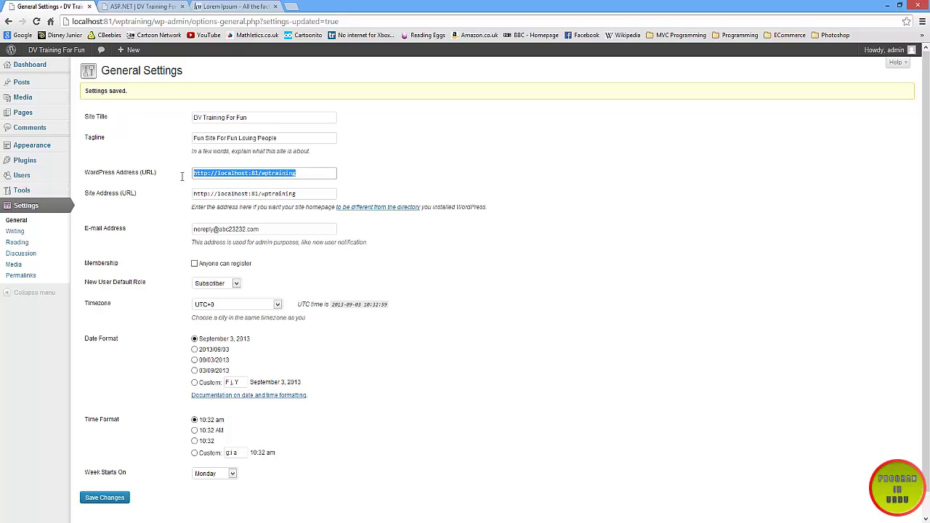
{"action": "left_click_drag", "start_coordinate": [321, 196], "coordinate": [194, 198]}
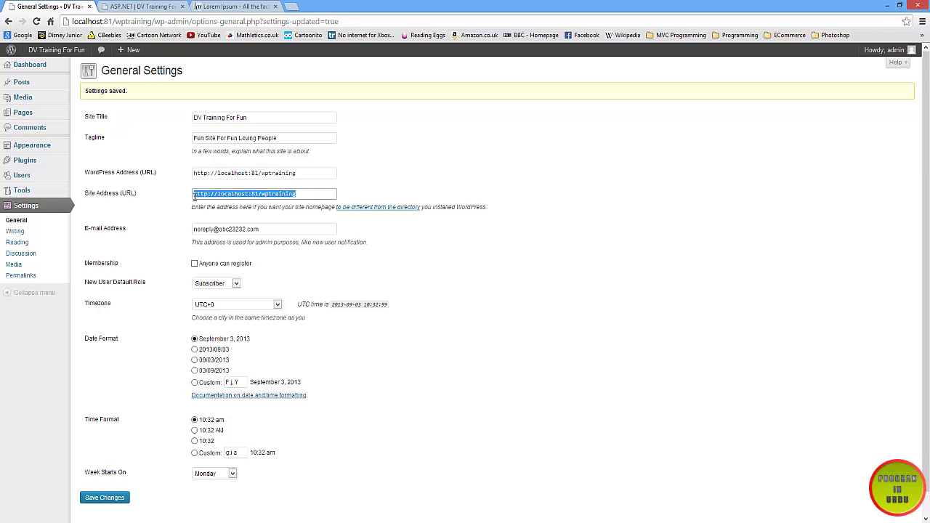
{"action": "left_click_drag", "start_coordinate": [316, 172], "coordinate": [188, 176]}
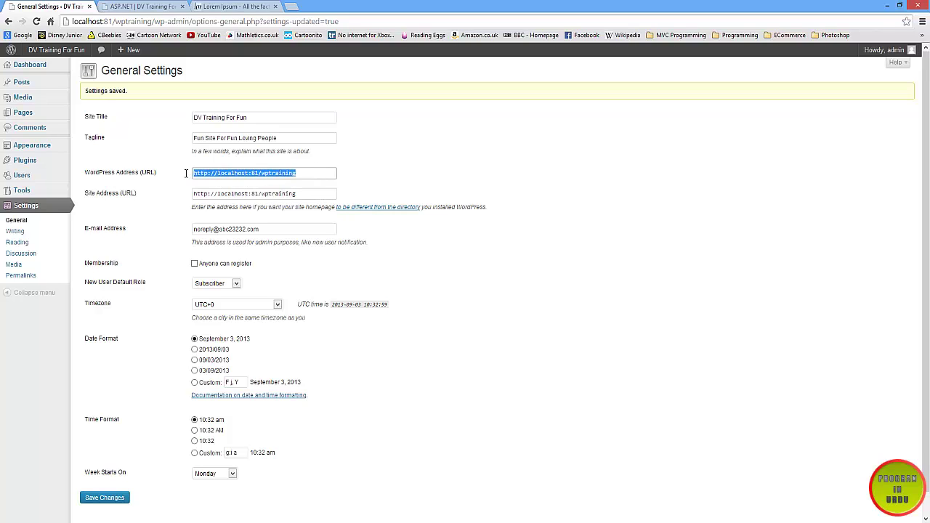
{"action": "left_click_drag", "start_coordinate": [299, 195], "coordinate": [174, 196]}
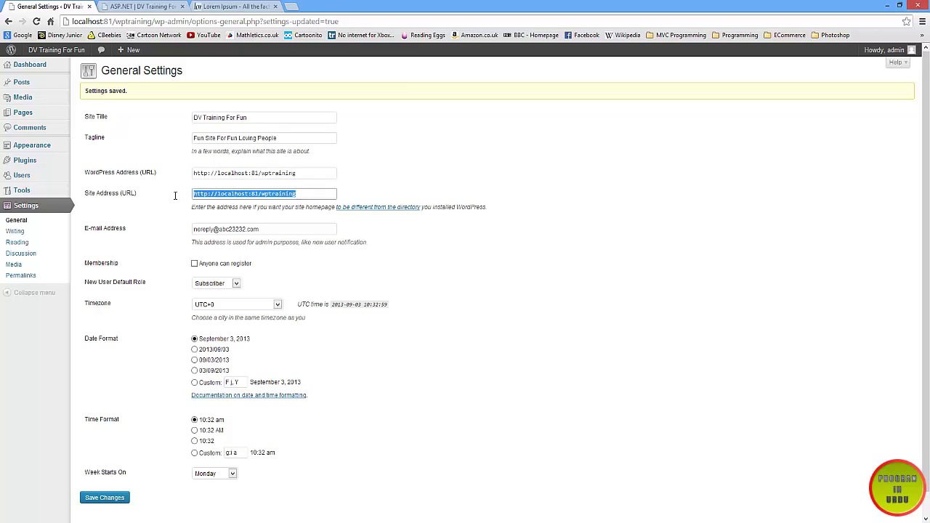
{"action": "left_click_drag", "start_coordinate": [298, 174], "coordinate": [196, 181]}
{"action": "left_click", "coordinate": [185, 238]}
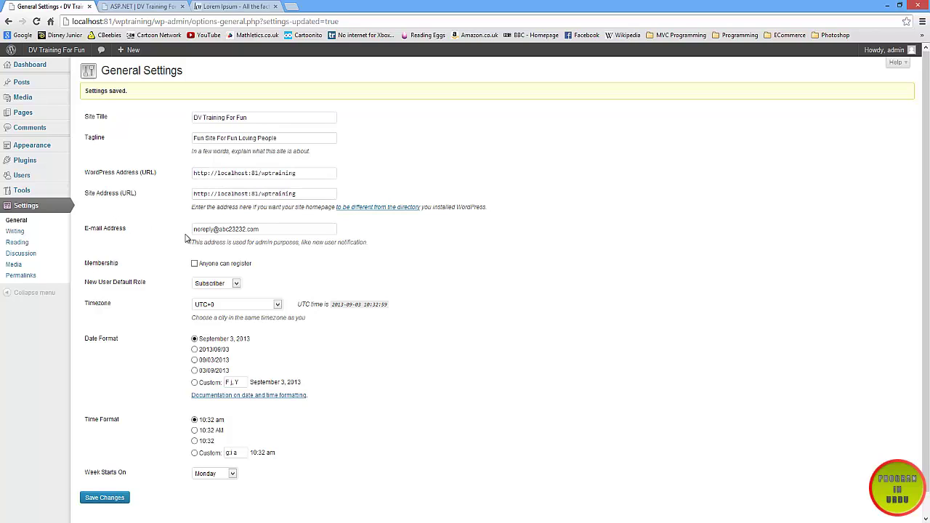
{"action": "left_click_drag", "start_coordinate": [264, 230], "coordinate": [191, 230]}
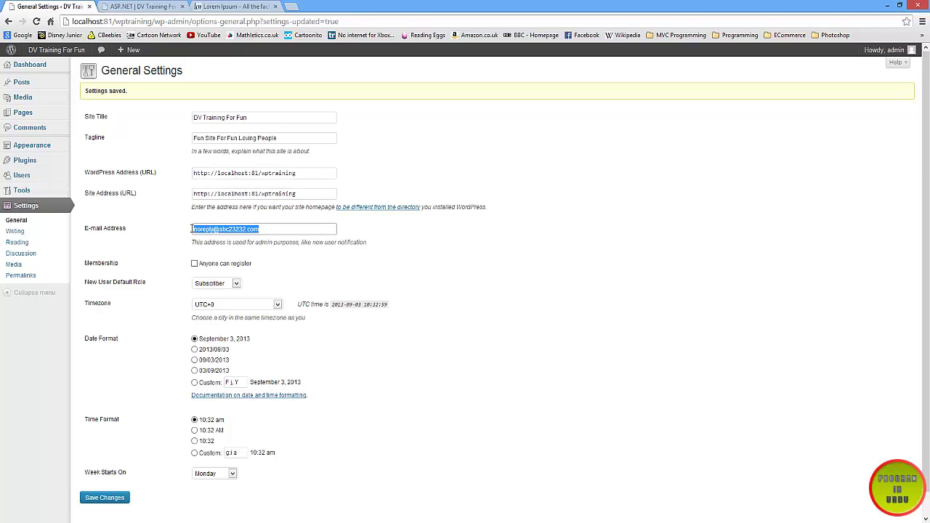
Step: Highlight the admin address in the E-mail Address field to examine the setting used for new user notifications
{"action": "triple_click", "coordinate": [211, 230]}
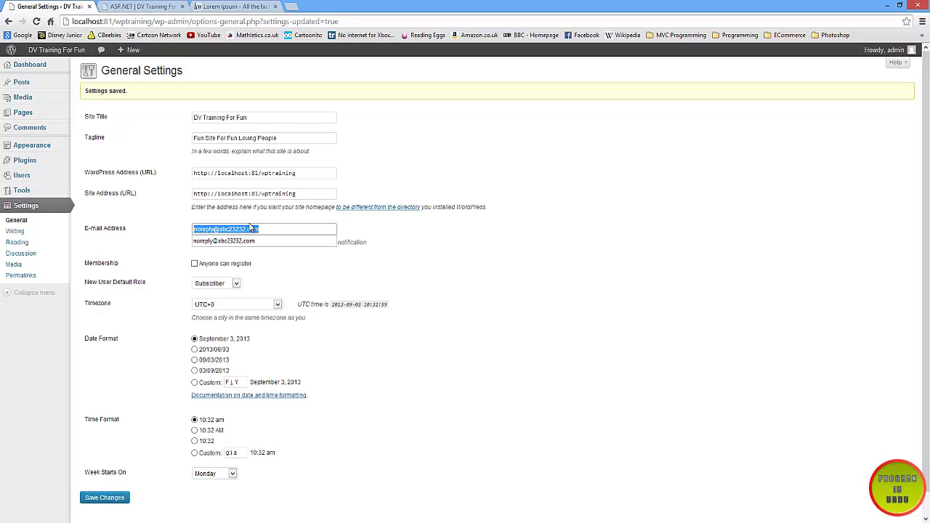
{"action": "key", "text": "Right"}
{"action": "key", "text": "shift+Left"}
{"action": "key", "text": "shift+Left"}
{"action": "key", "text": "shift+Left"}
{"action": "key", "text": "shift+Home"}
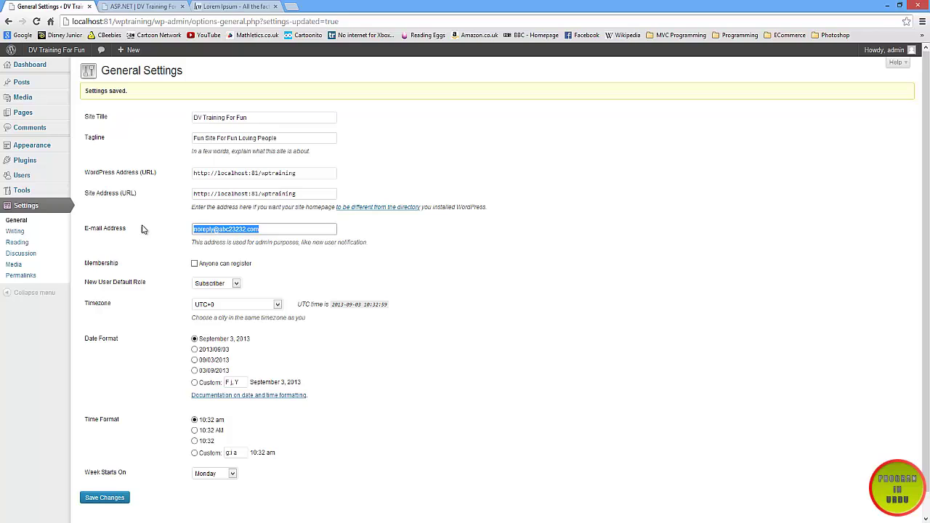
Step: Examine the Membership setting, trying the "Anyone can register" option on and off
{"action": "scroll", "coordinate": [152, 237], "scroll_direction": "down", "scroll_amount": 1}
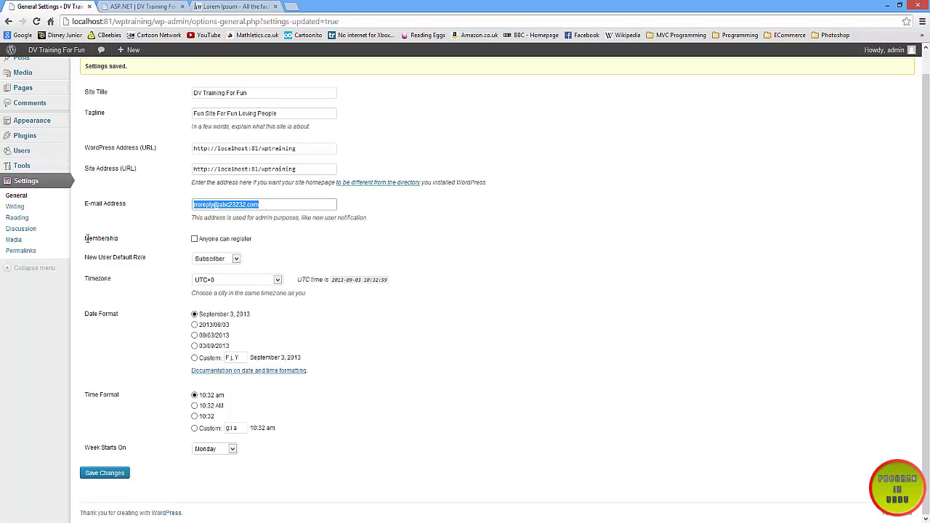
{"action": "left_click_drag", "start_coordinate": [86, 239], "coordinate": [250, 240]}
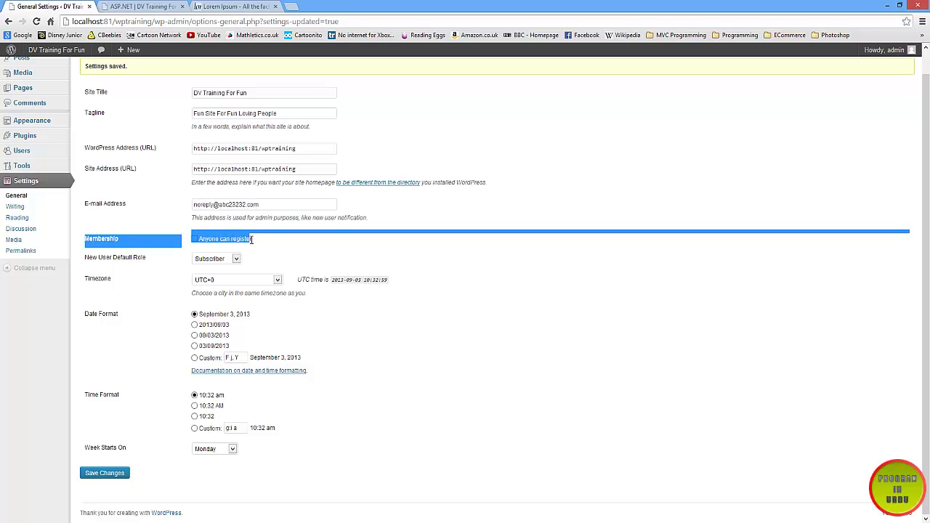
{"action": "left_click", "coordinate": [297, 249]}
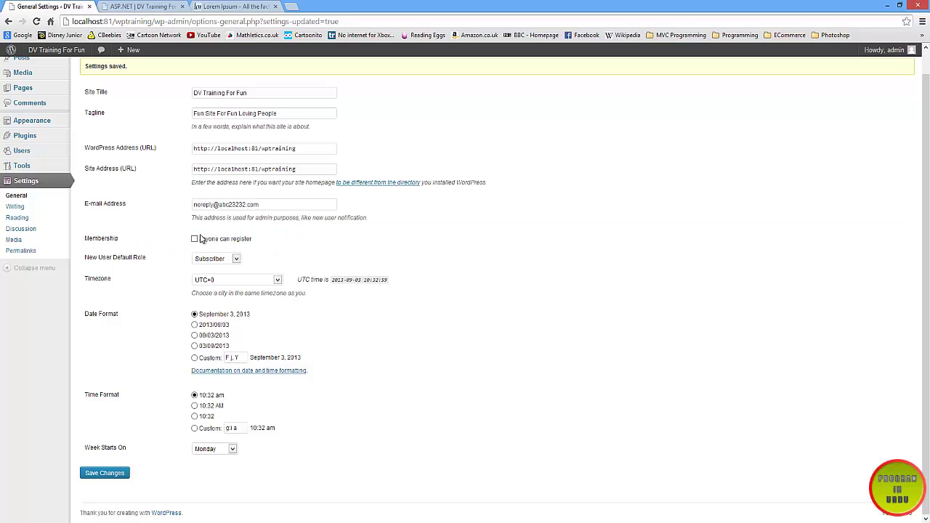
{"action": "left_click", "coordinate": [194, 239]}
{"action": "left_click", "coordinate": [194, 239]}
{"action": "mouse_move", "coordinate": [82, 240]}
{"action": "left_mouse_down"}
{"action": "mouse_move", "coordinate": [260, 239]}
{"action": "mouse_move", "coordinate": [90, 238]}
{"action": "left_mouse_up"}
{"action": "left_click", "coordinate": [260, 239]}
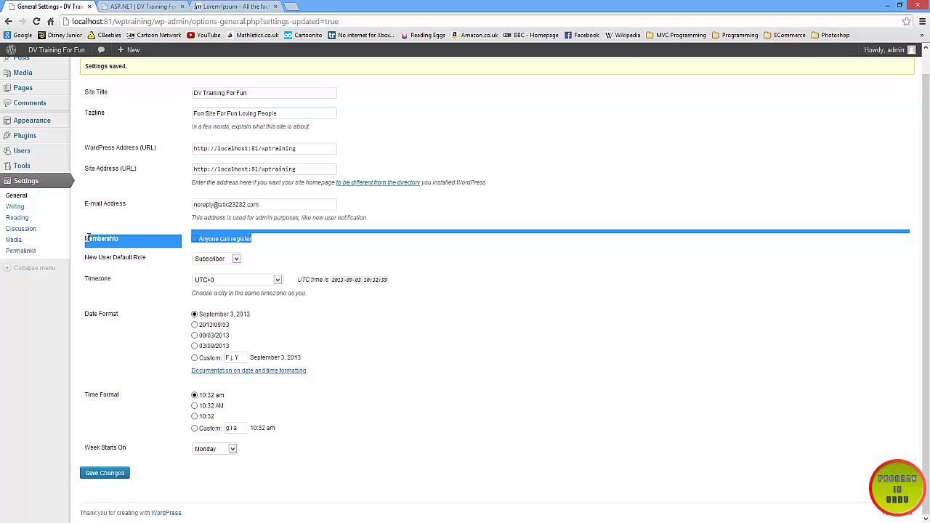
{"action": "left_click", "coordinate": [120, 270]}
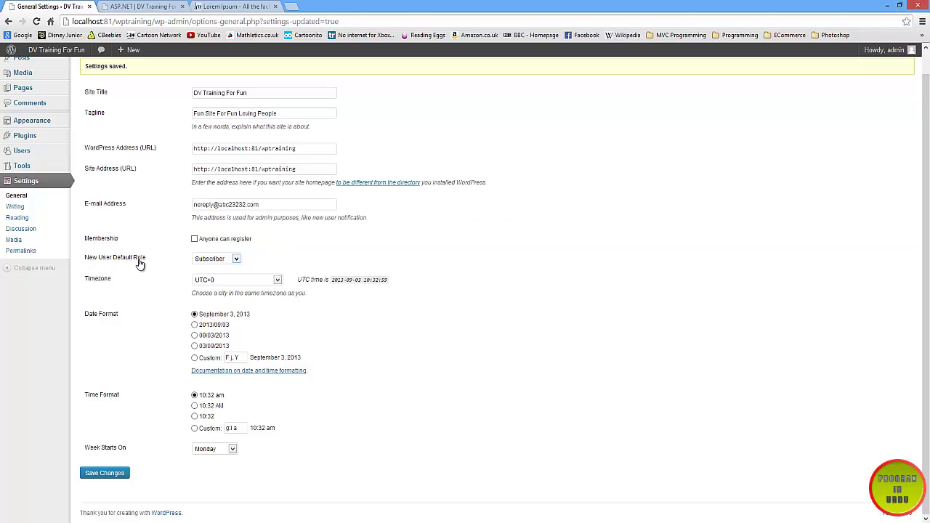
Step: Review the roles available for New User Default Role, keeping Subscriber selected
{"action": "left_click", "coordinate": [236, 259]}
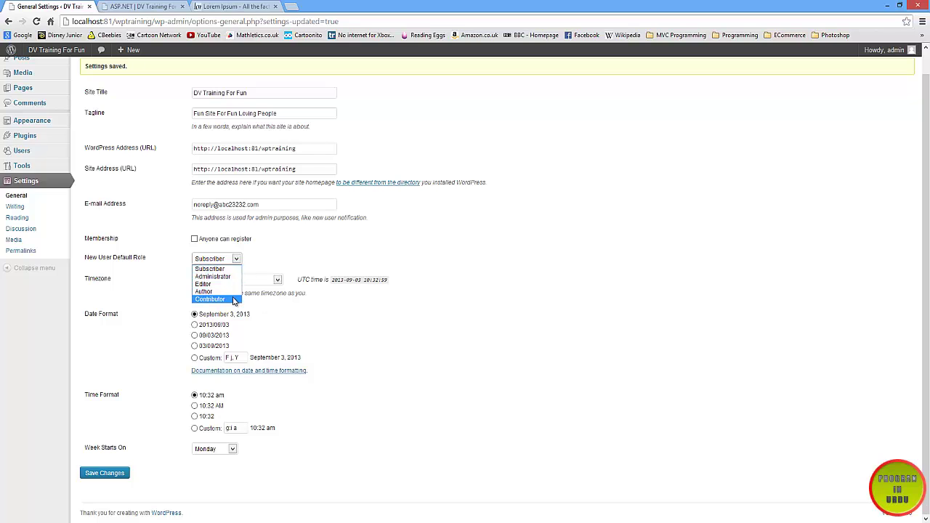
{"action": "left_click", "coordinate": [157, 259]}
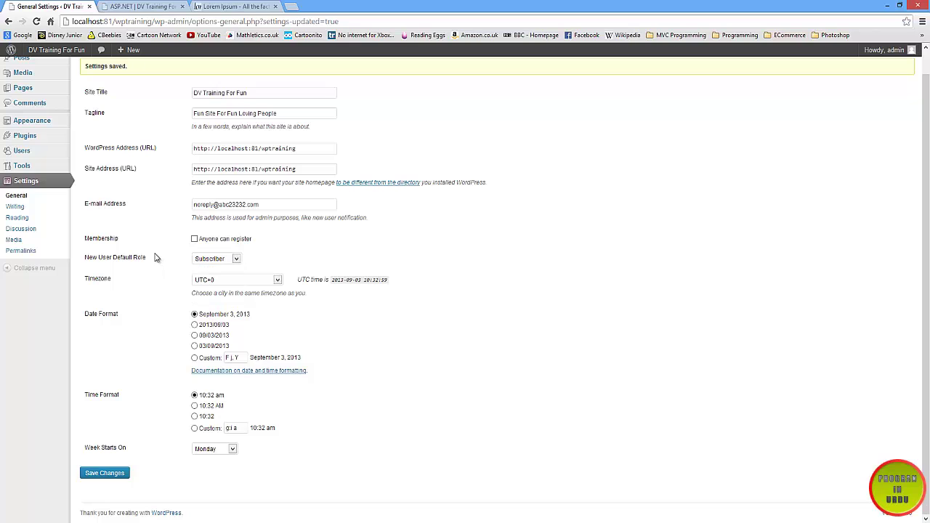
{"action": "left_click", "coordinate": [222, 262]}
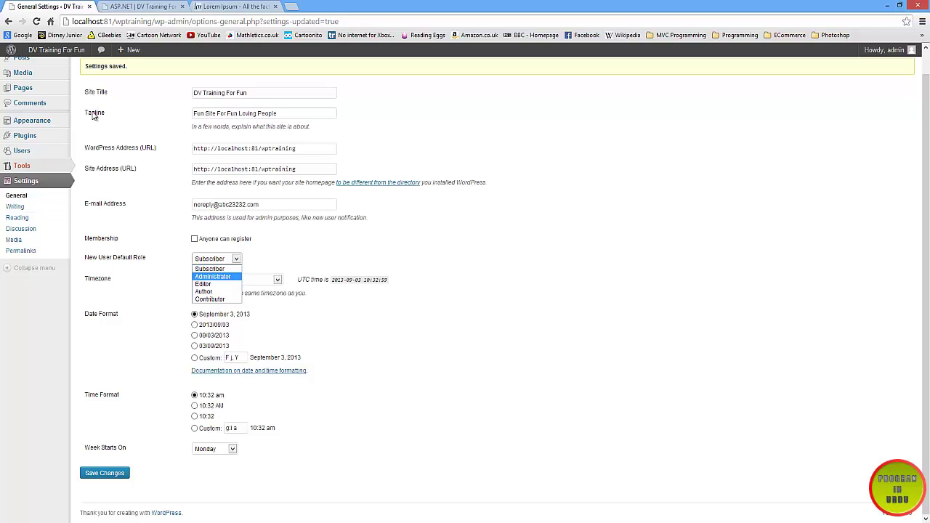
{"action": "left_click", "coordinate": [118, 255]}
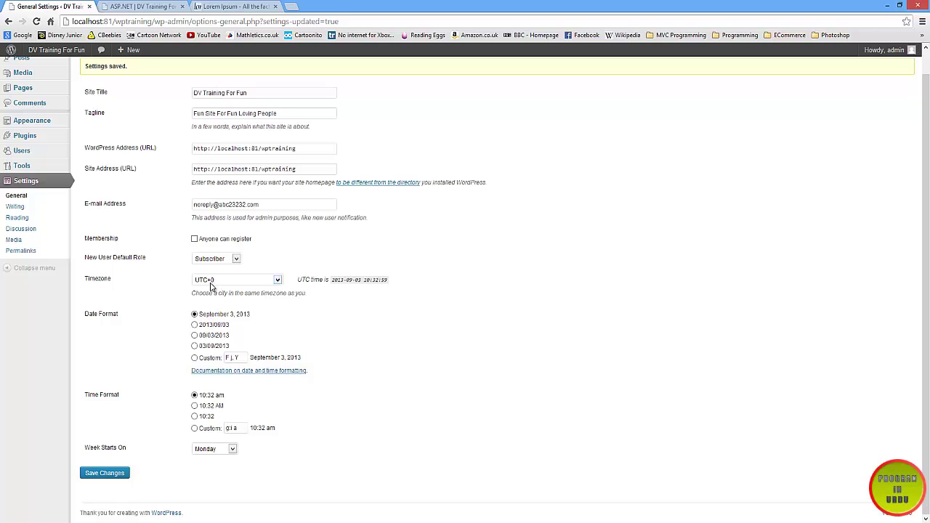
Step: Browse the available Timezone cities and UTC offsets, leaving UTC+0 selected
{"action": "left_click_drag", "start_coordinate": [131, 283], "coordinate": [83, 278]}
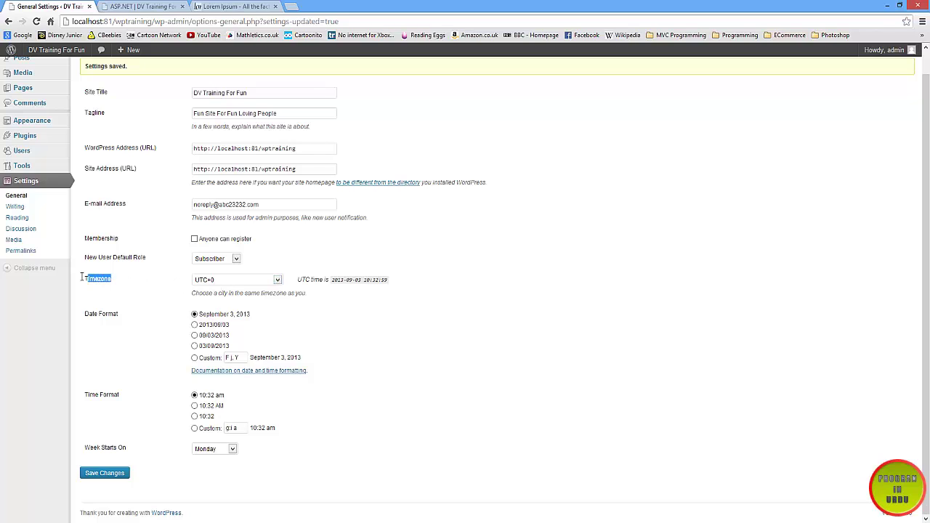
{"action": "left_click", "coordinate": [277, 281]}
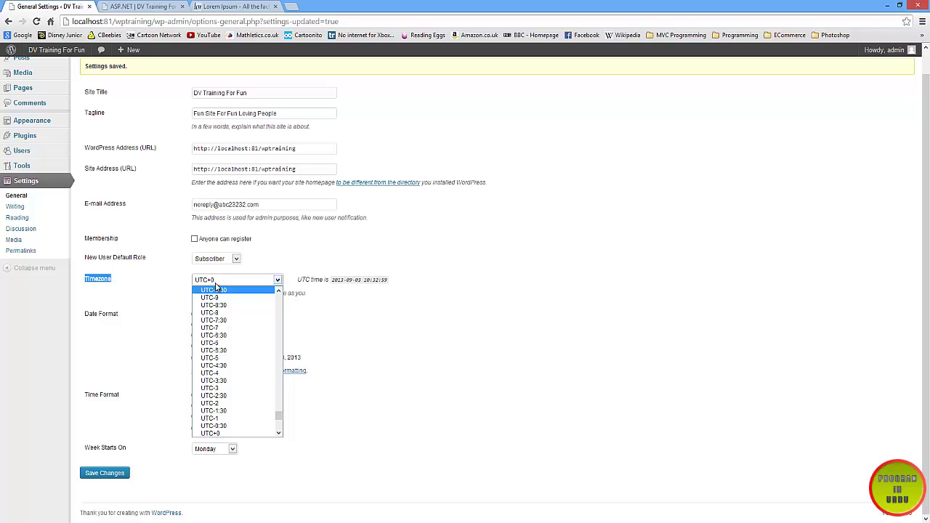
{"action": "left_click_drag", "start_coordinate": [280, 418], "coordinate": [281, 405]}
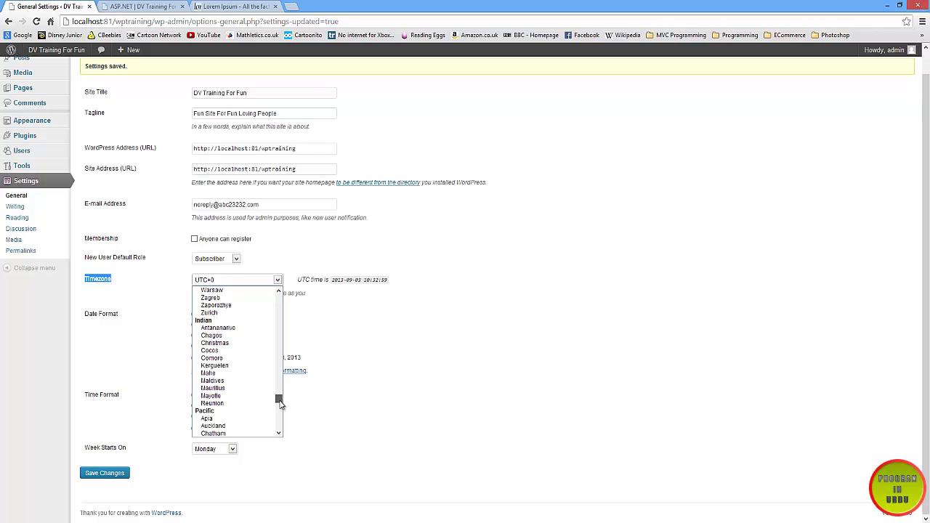
{"action": "left_click", "coordinate": [167, 302]}
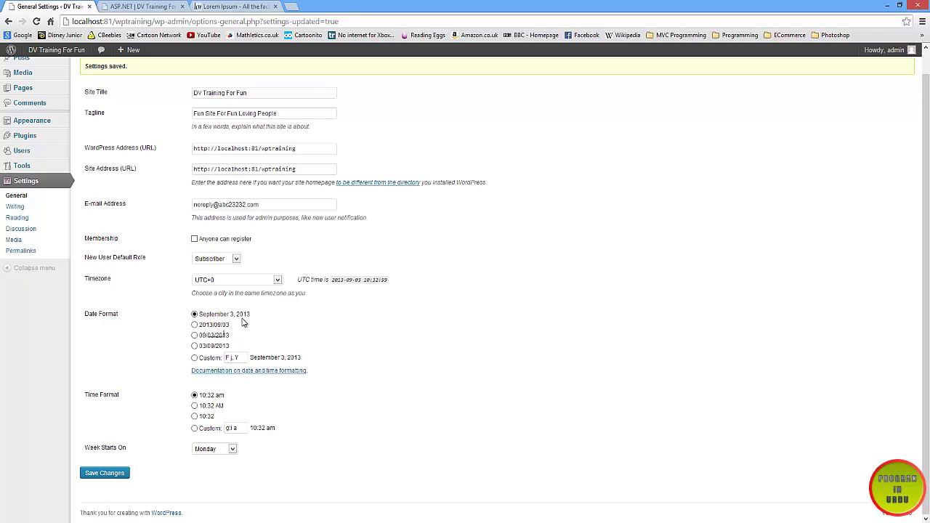
Step: On the live site, open the HTML5 Tutorial post from the Site Blog page and check its publish date format
{"action": "left_click", "coordinate": [144, 7]}
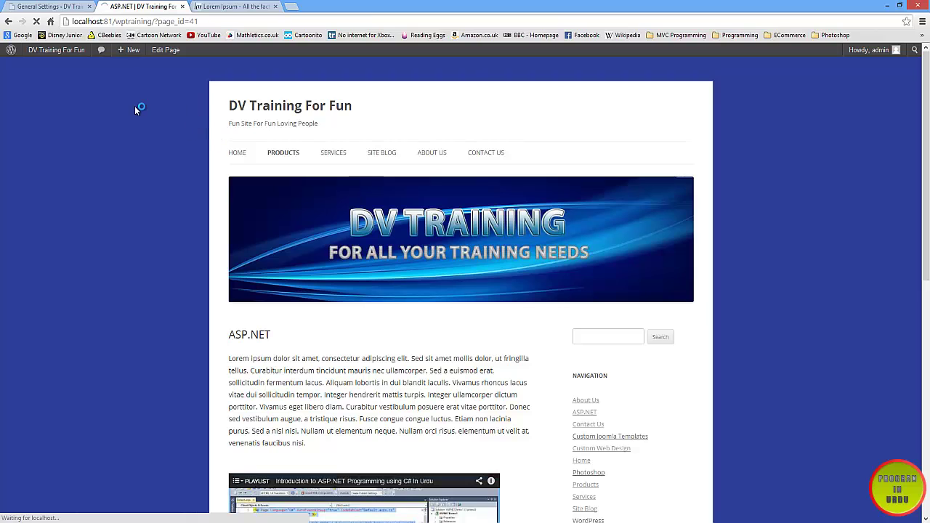
{"action": "scroll", "coordinate": [159, 214], "scroll_direction": "down", "scroll_amount": 3}
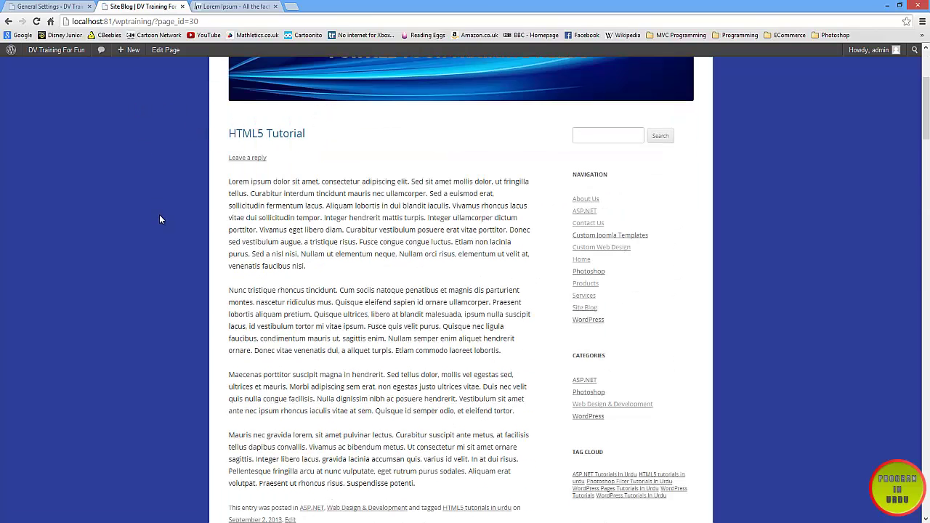
{"action": "left_click", "coordinate": [299, 133]}
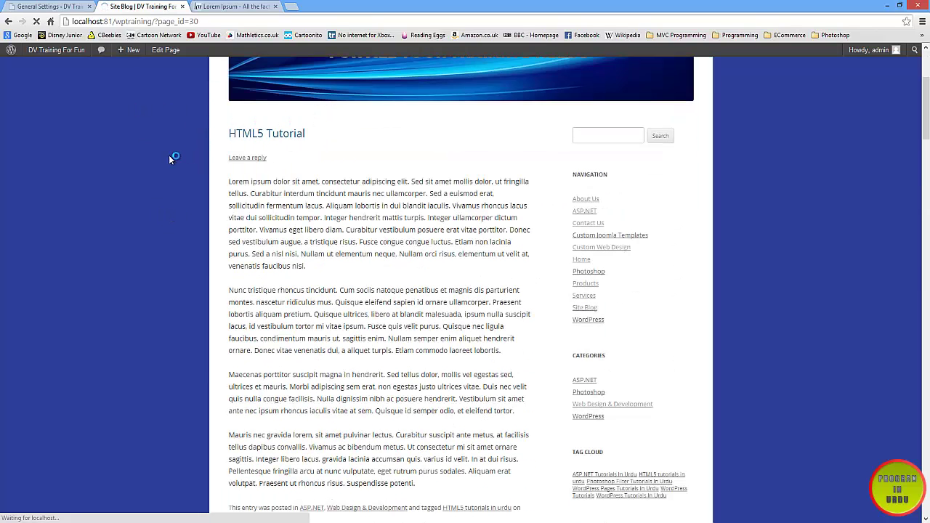
{"action": "scroll", "coordinate": [168, 155], "scroll_direction": "down", "scroll_amount": 4}
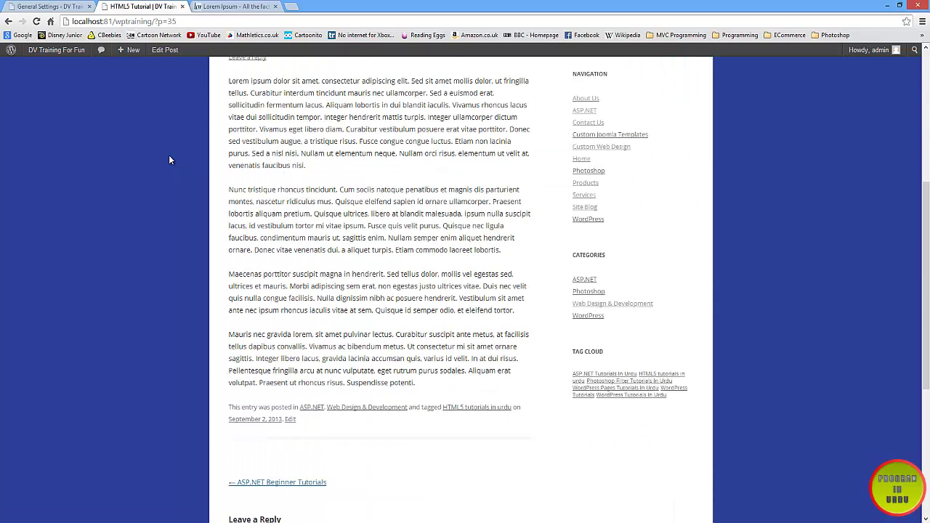
{"action": "mouse_move", "coordinate": [251, 420]}
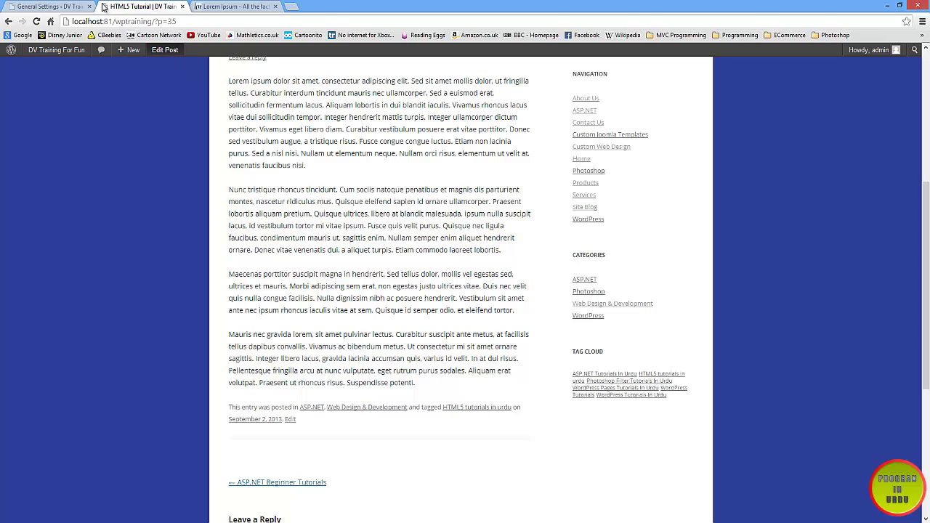
Step: Set the date format to 09/03/2013 in the general settings, save, and reload the HTML5 Tutorial post to check its date
{"action": "left_click", "coordinate": [67, 6]}
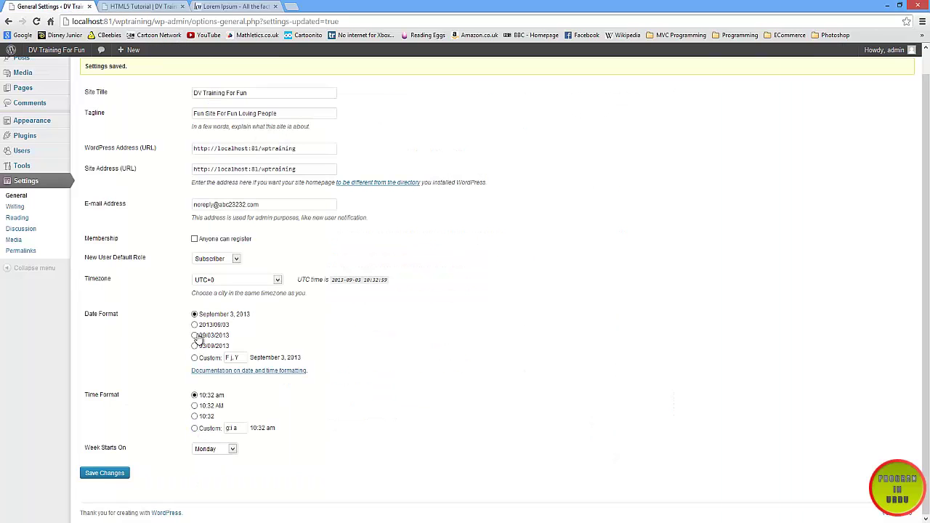
{"action": "left_click", "coordinate": [194, 335]}
{"action": "left_click", "coordinate": [122, 476]}
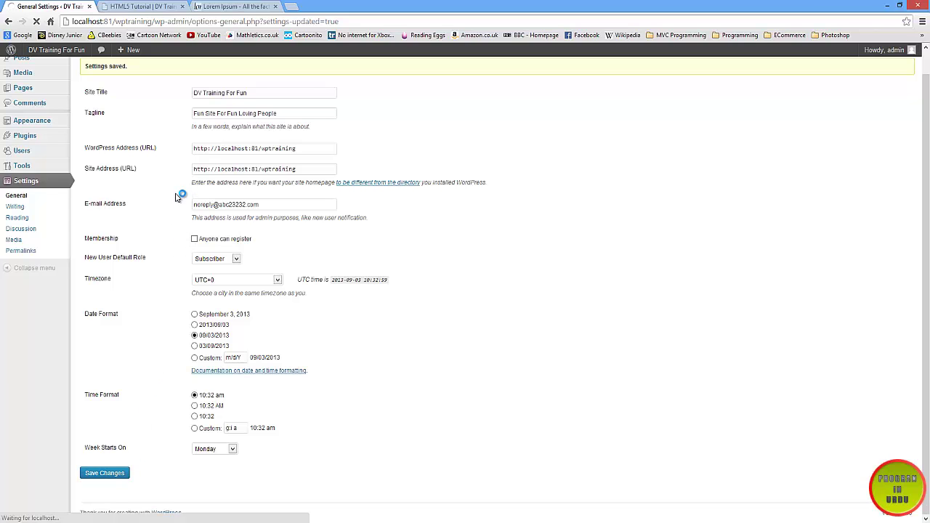
{"action": "left_click", "coordinate": [144, 6]}
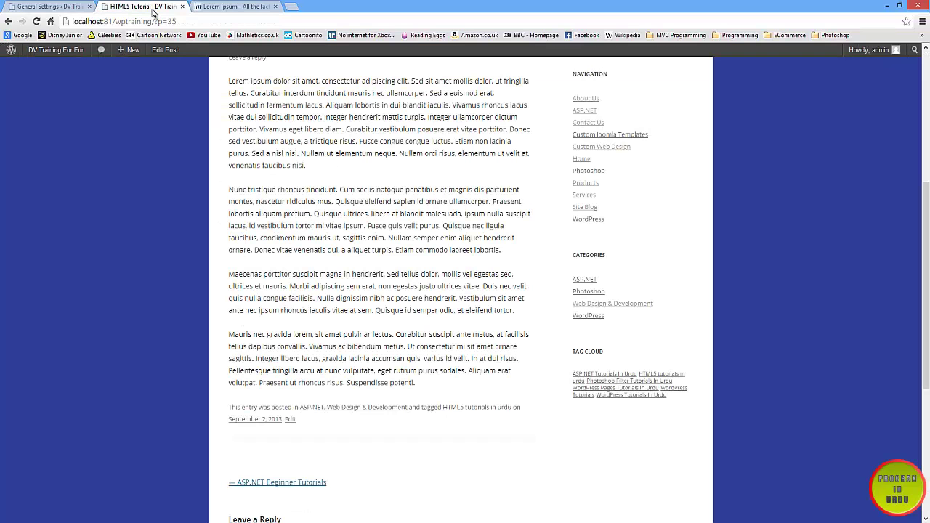
{"action": "left_click", "coordinate": [36, 21]}
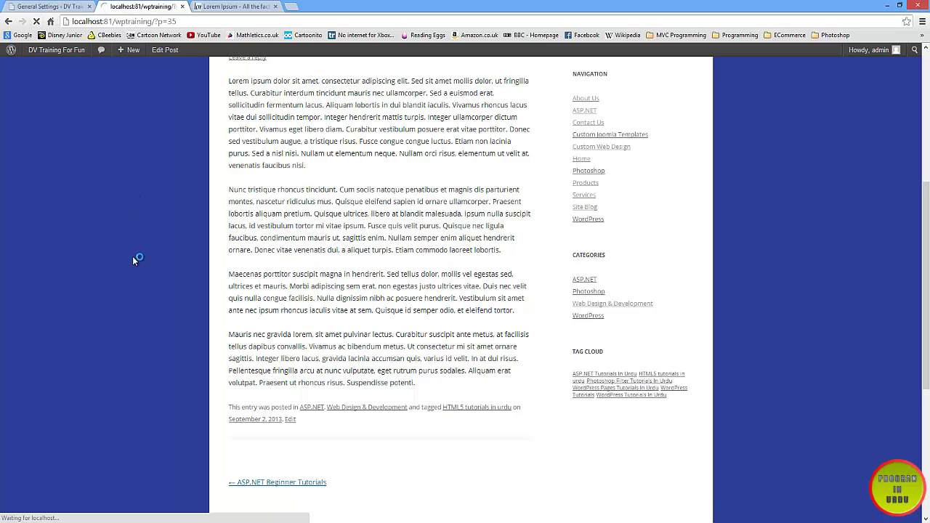
{"action": "scroll", "coordinate": [132, 256], "scroll_direction": "down", "scroll_amount": 4}
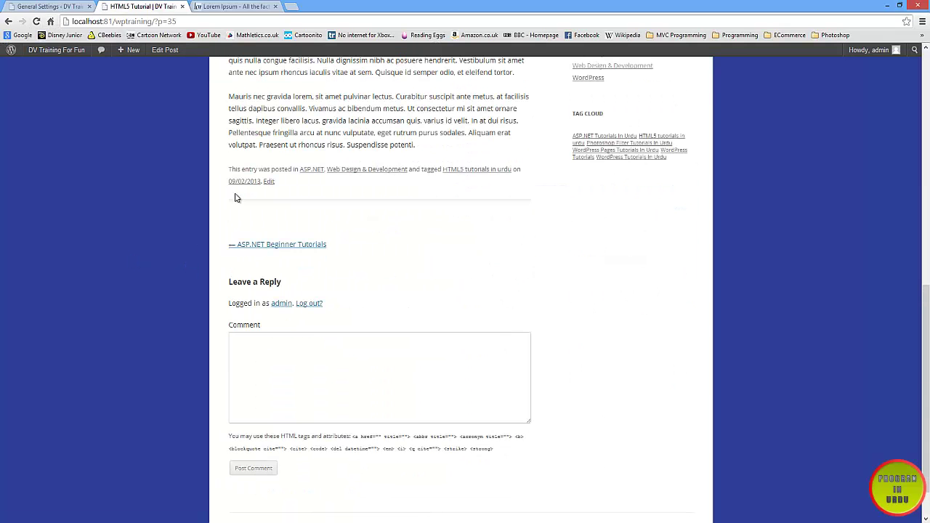
Step: Set the date format back to the "September 3, 2013" style, save, and check the publish time on the HTML5 Tutorial post
{"action": "left_click", "coordinate": [64, 6]}
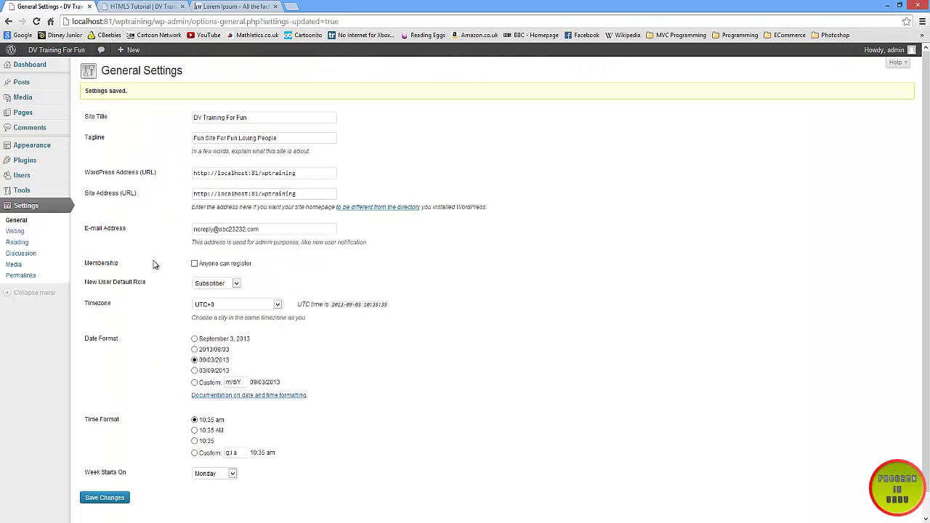
{"action": "left_click", "coordinate": [120, 499]}
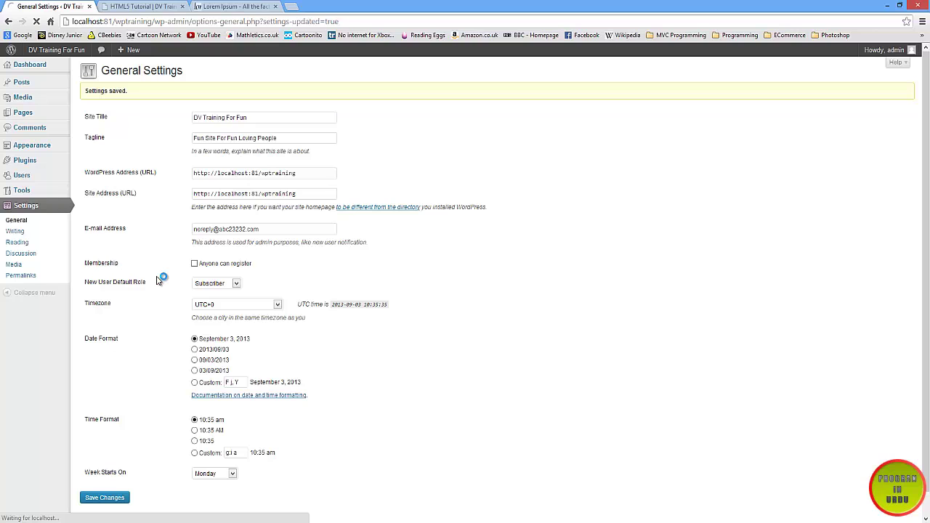
{"action": "left_click", "coordinate": [156, 5]}
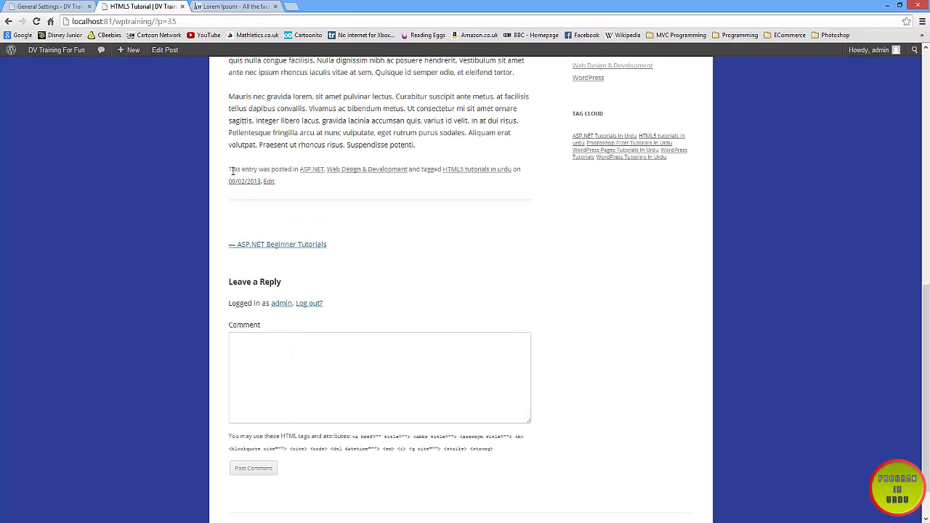
{"action": "mouse_move", "coordinate": [231, 188]}
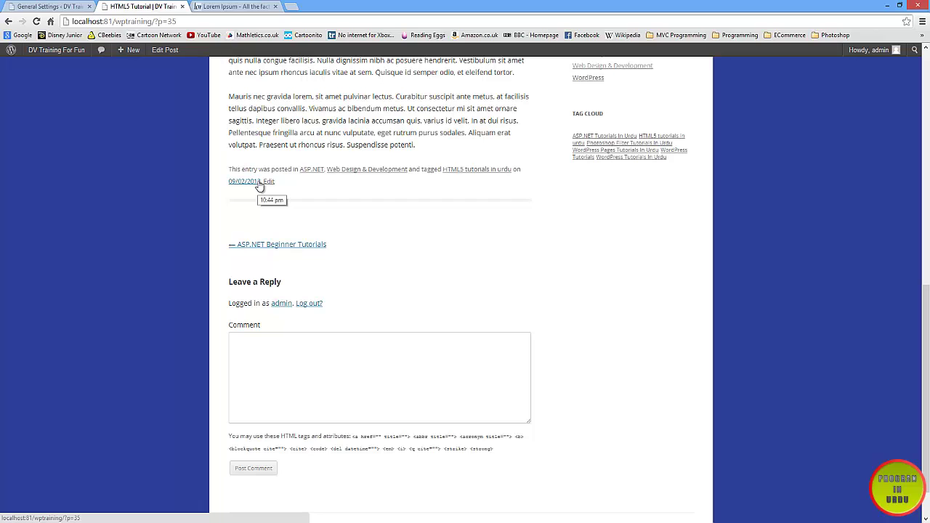
Step: Examine the Week Starts On options in the general settings, leaving Monday selected
{"action": "left_click", "coordinate": [47, 6]}
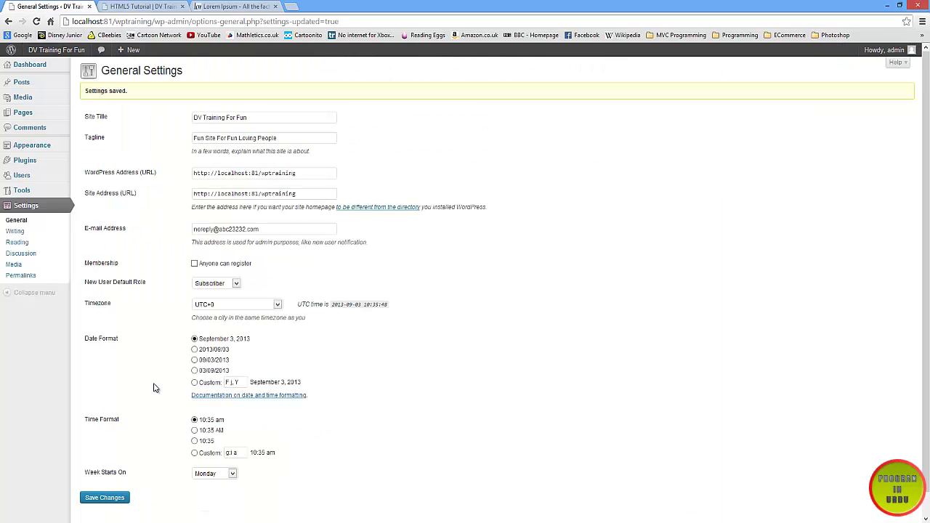
{"action": "scroll", "coordinate": [154, 388], "scroll_direction": "down", "scroll_amount": 1}
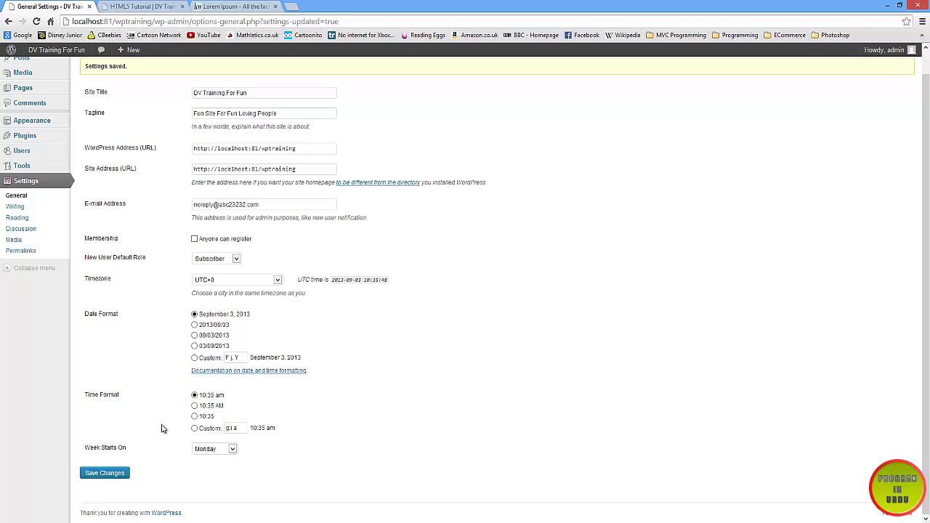
{"action": "left_click_drag", "start_coordinate": [90, 447], "coordinate": [130, 447]}
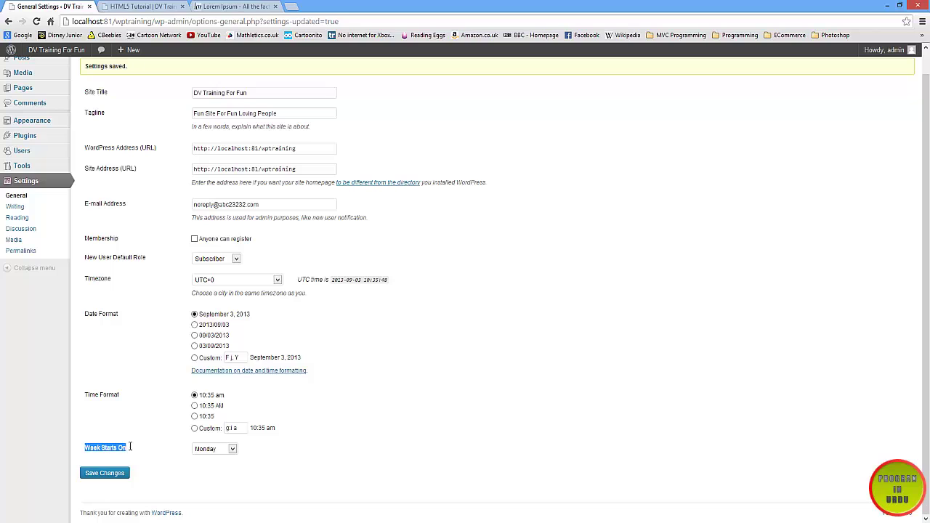
{"action": "left_click", "coordinate": [233, 448]}
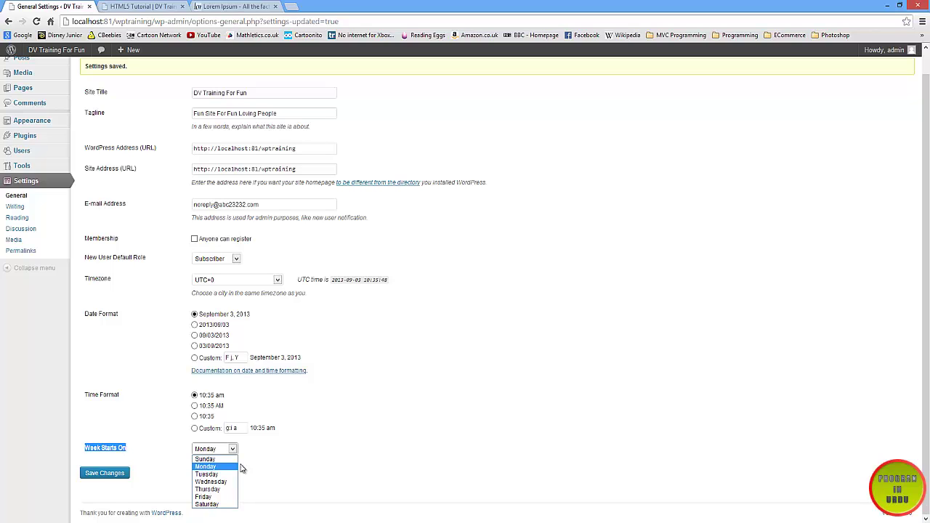
{"action": "left_click", "coordinate": [160, 470]}
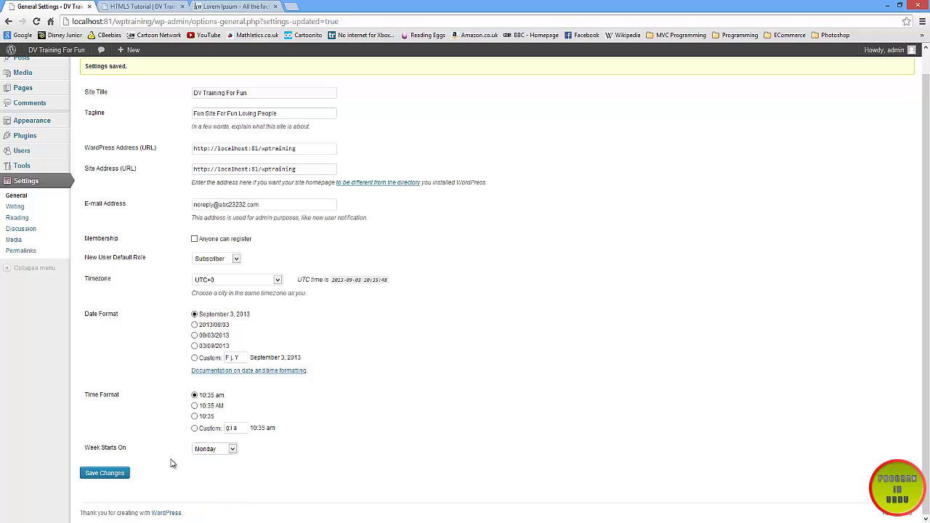
{"action": "left_click", "coordinate": [230, 450]}
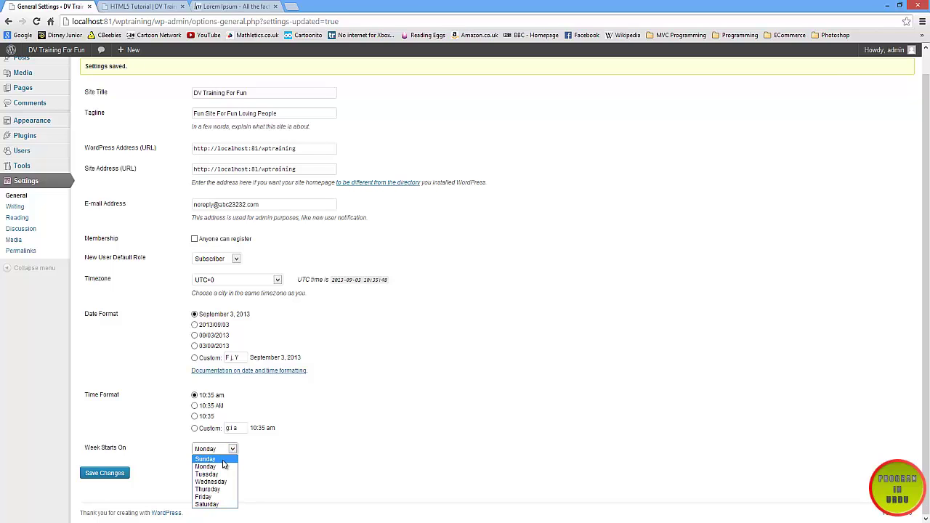
{"action": "left_click", "coordinate": [136, 323]}
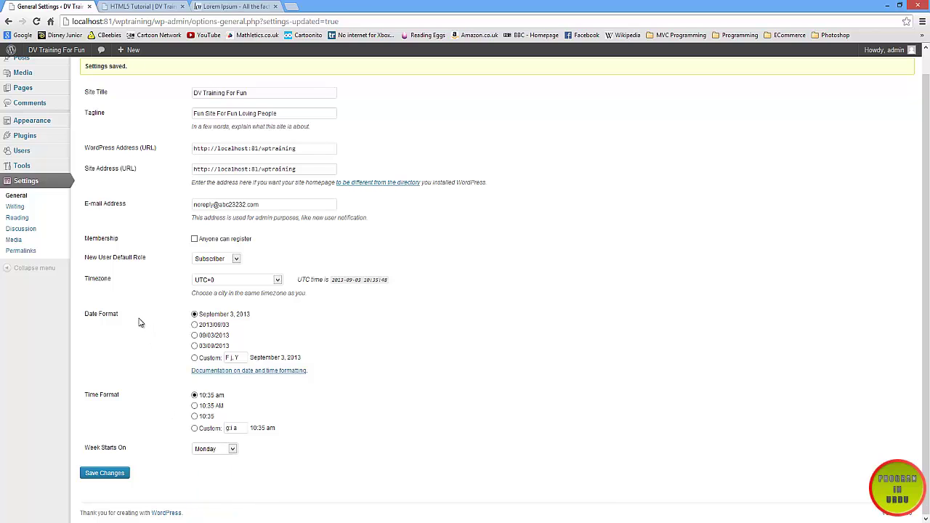
Step: Open the Writing settings and examine the Formatting options for emoticons and XHTML correction
{"action": "left_click", "coordinate": [36, 211]}
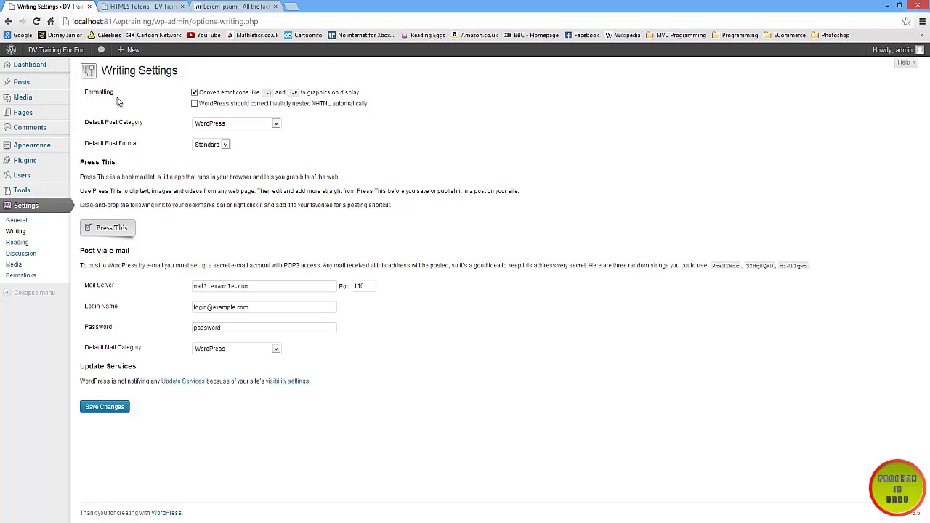
{"action": "left_click_drag", "start_coordinate": [95, 92], "coordinate": [271, 92]}
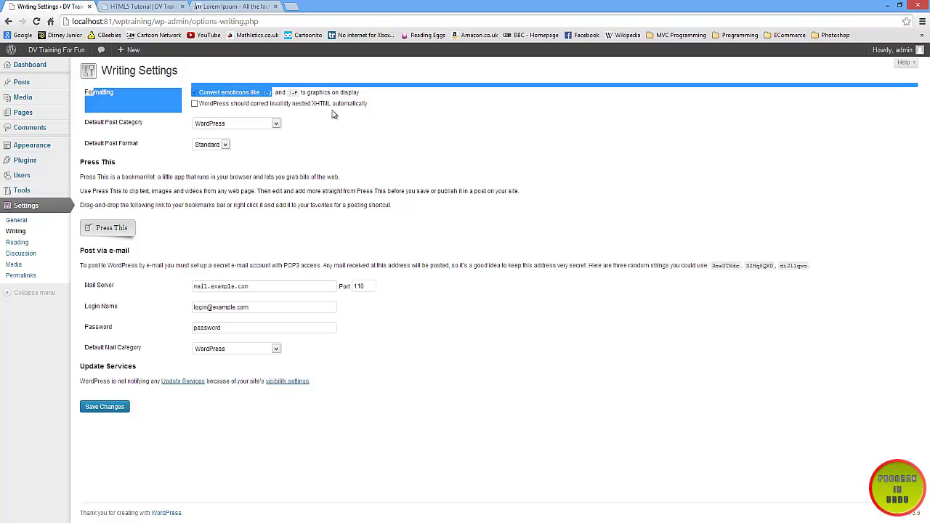
{"action": "left_click", "coordinate": [361, 120]}
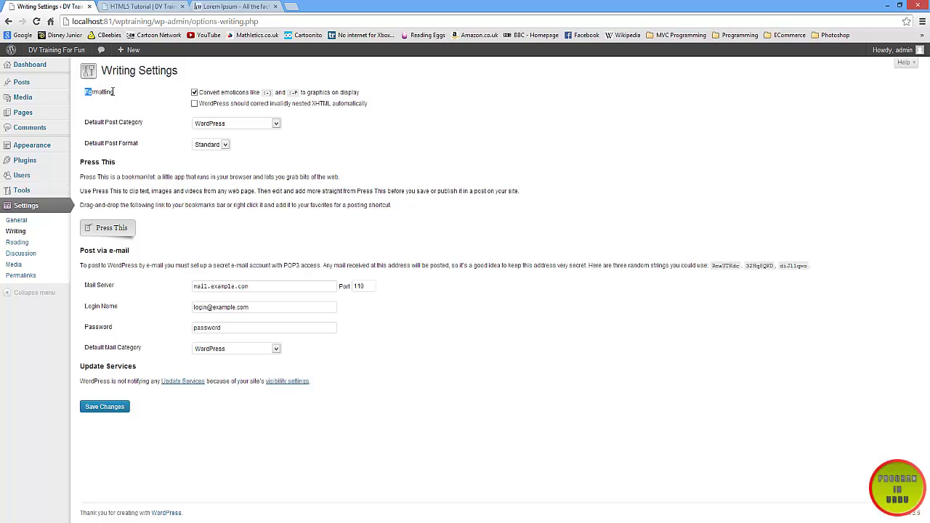
{"action": "left_click_drag", "start_coordinate": [85, 93], "coordinate": [161, 98]}
Step: Post the comment "Very nice :)" on the HTML5 Tutorial post and check how the emoticon is displayed
{"action": "left_click", "coordinate": [117, 7]}
{"action": "left_click", "coordinate": [294, 388]}
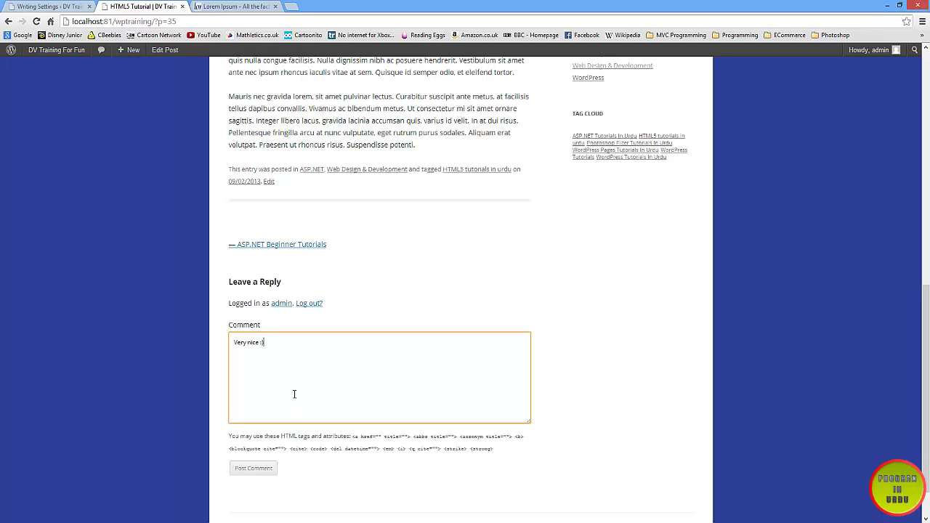
{"action": "left_click", "coordinate": [250, 469]}
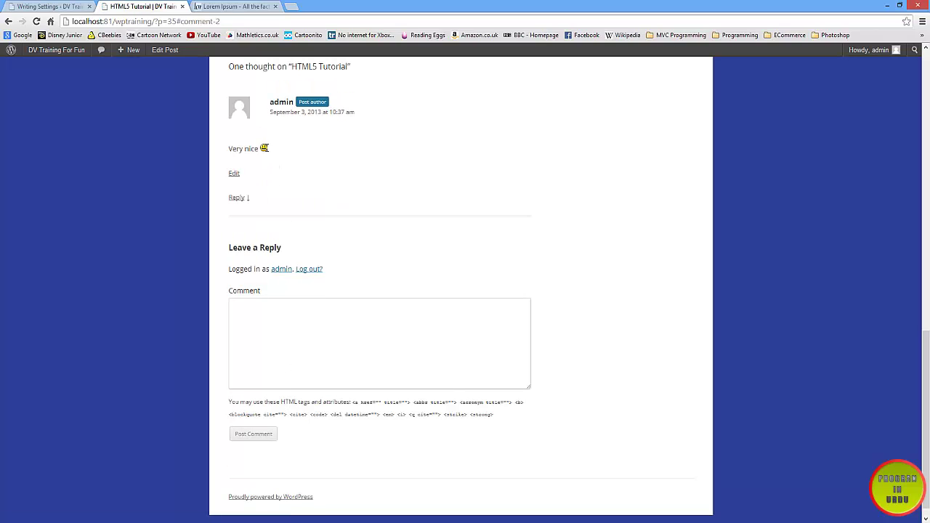
{"action": "left_click_drag", "start_coordinate": [265, 148], "coordinate": [255, 149]}
Step: In the Writing settings, switch emoticon conversion off and on again, and examine the invalidly nested XHTML correction option
{"action": "left_click", "coordinate": [50, 6]}
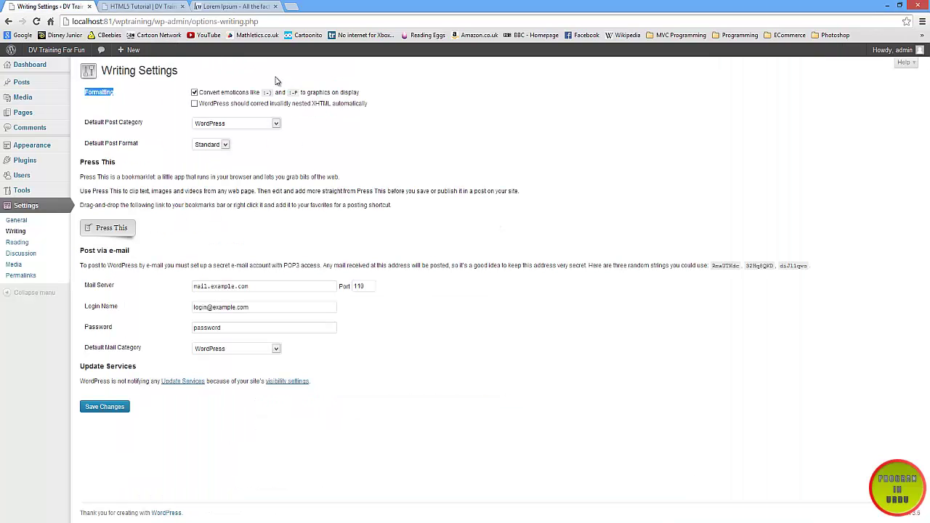
{"action": "left_click", "coordinate": [194, 92]}
{"action": "left_click", "coordinate": [195, 93]}
{"action": "left_click_drag", "start_coordinate": [149, 107], "coordinate": [80, 93]}
{"action": "left_click", "coordinate": [156, 111]}
{"action": "left_click_drag", "start_coordinate": [367, 102], "coordinate": [203, 103]}
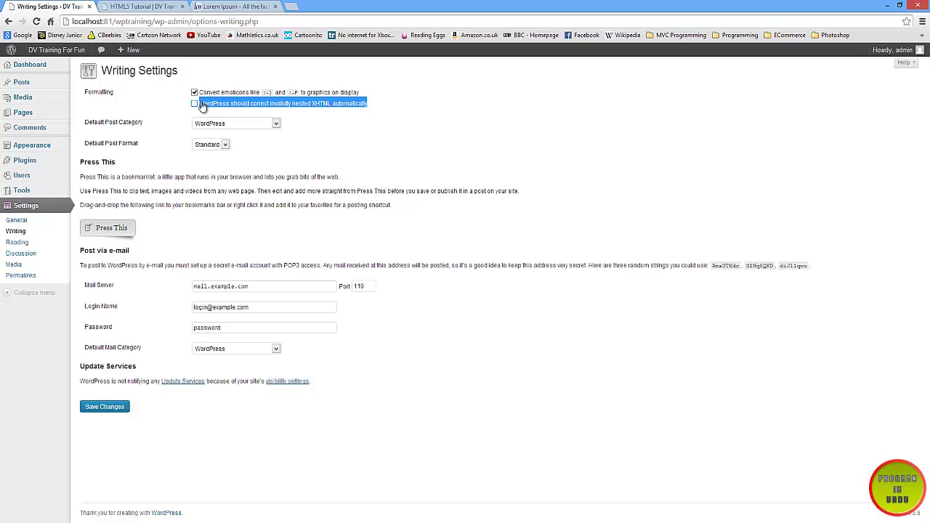
{"action": "left_click", "coordinate": [168, 131]}
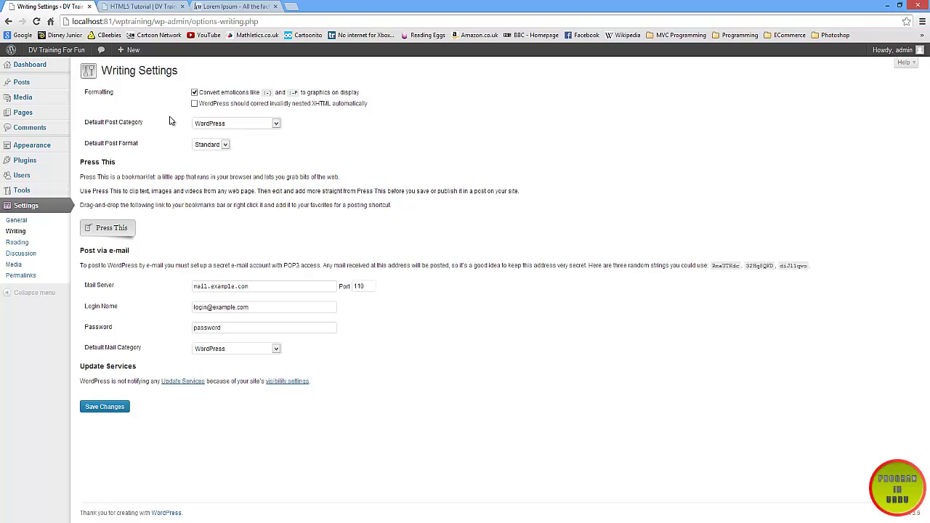
Step: Start a new post titled "Introduction to Word 2010"
{"action": "mouse_move", "coordinate": [24, 87]}
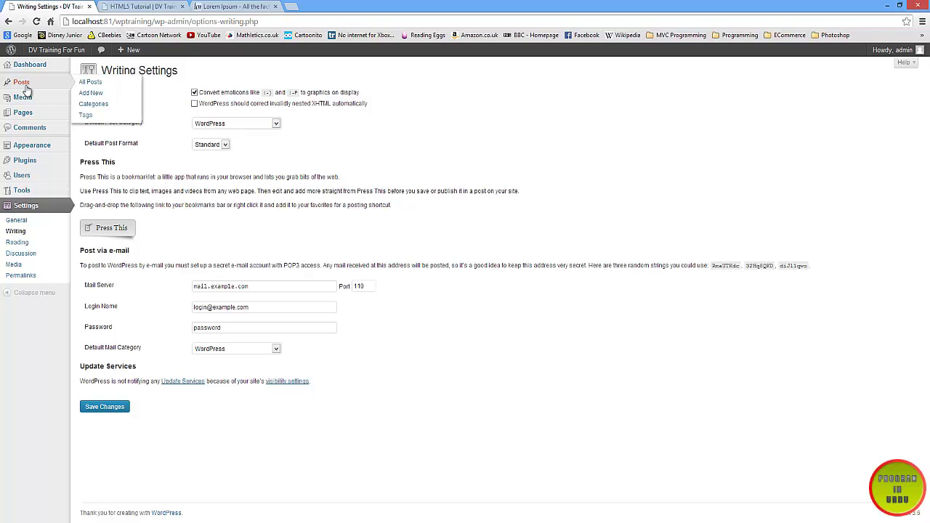
{"action": "left_click", "coordinate": [86, 115]}
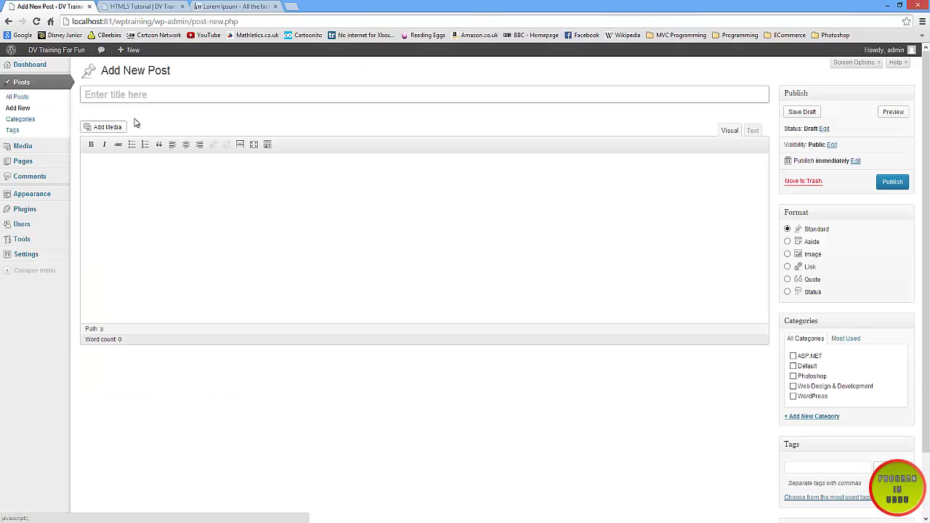
{"action": "type", "text": "Int"}
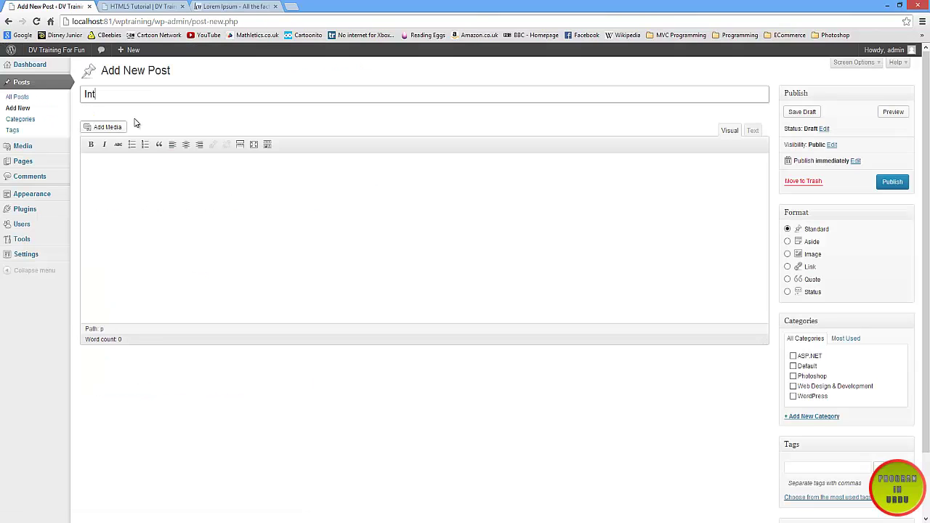
{"action": "type", "text": "roduction to M"}
{"action": "key", "text": "BackSpace"}
{"action": "type", "text": "Word 2010"}
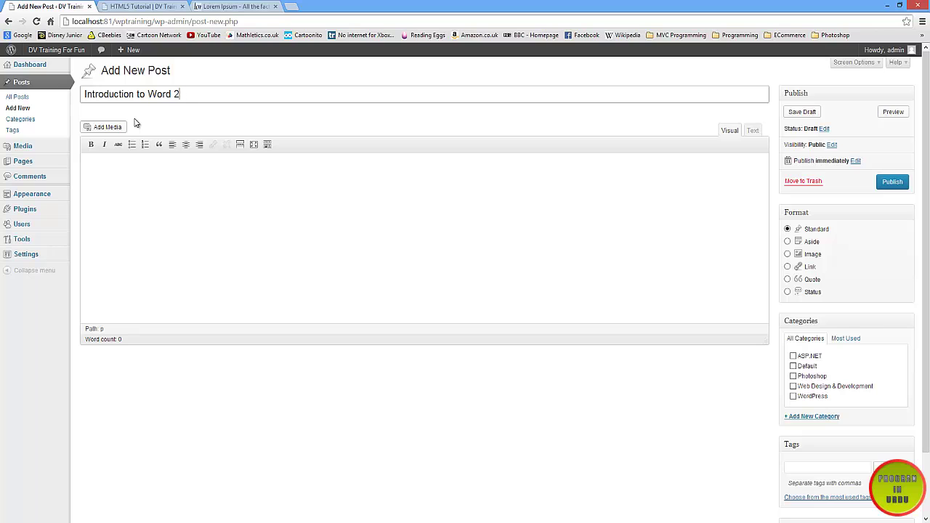
Step: Copy the selected paragraphs from the Lorem Ipsum page and paste them into the body of the new post
{"action": "left_click", "coordinate": [253, 6]}
{"action": "right_click", "coordinate": [365, 289]}
{"action": "left_click", "coordinate": [385, 299]}
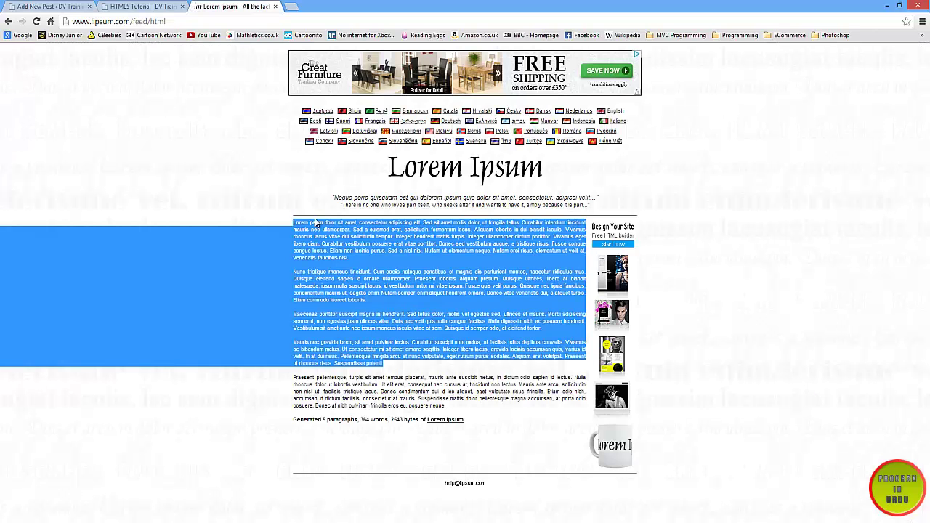
{"action": "left_click", "coordinate": [152, 6]}
{"action": "left_click", "coordinate": [81, 6]}
{"action": "left_click", "coordinate": [262, 240]}
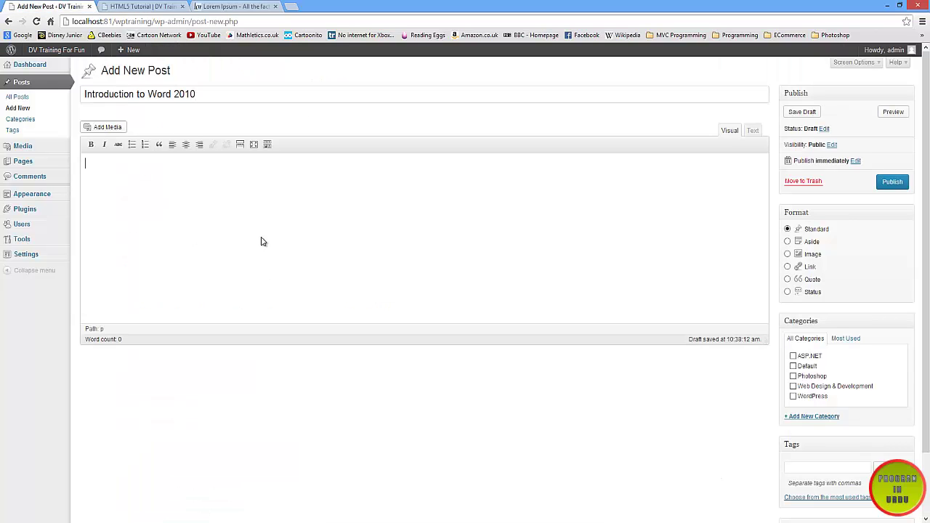
{"action": "right_click", "coordinate": [262, 240]}
{"action": "left_click", "coordinate": [291, 298]}
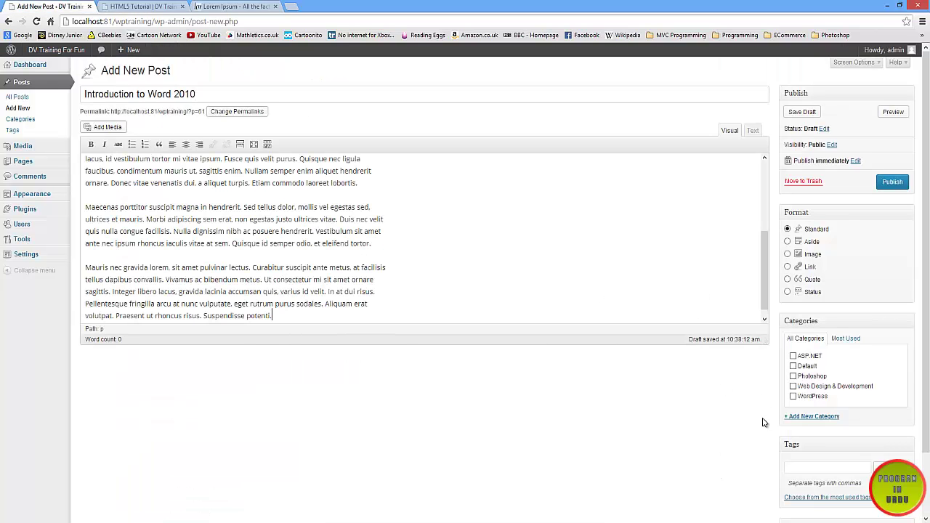
{"action": "left_click", "coordinate": [142, 6]}
{"action": "left_click", "coordinate": [69, 6]}
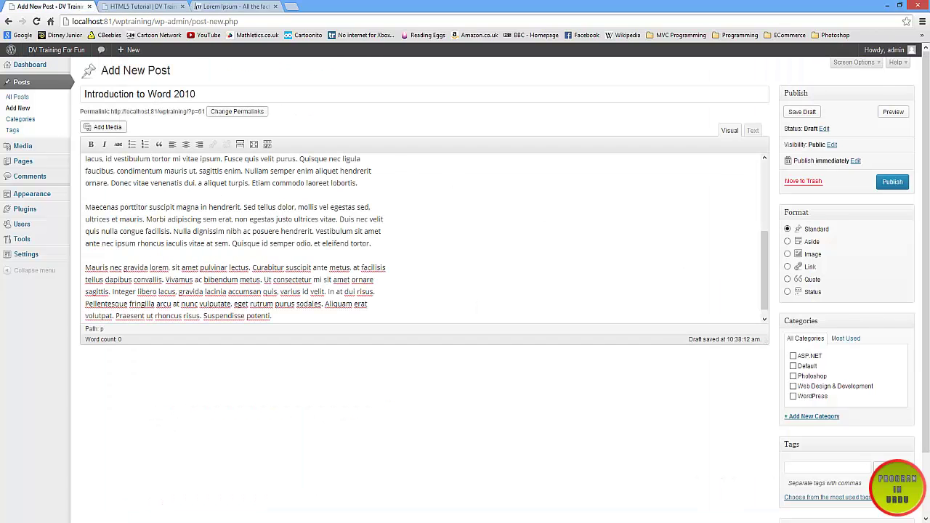
Step: Publish the post without choosing a category and check its assigned category on the live Site Blog page
{"action": "left_click", "coordinate": [892, 181]}
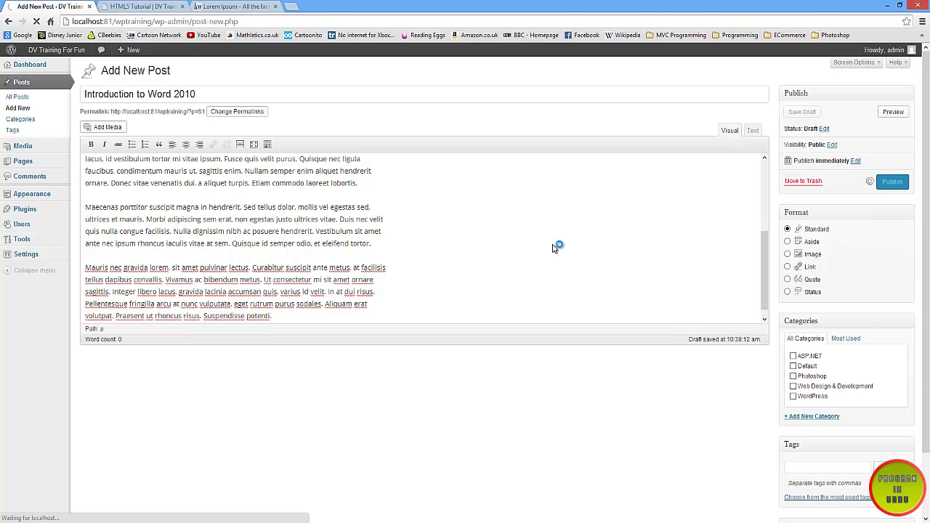
{"action": "left_click", "coordinate": [138, 6]}
{"action": "scroll", "coordinate": [274, 174], "scroll_direction": "up", "scroll_amount": 15}
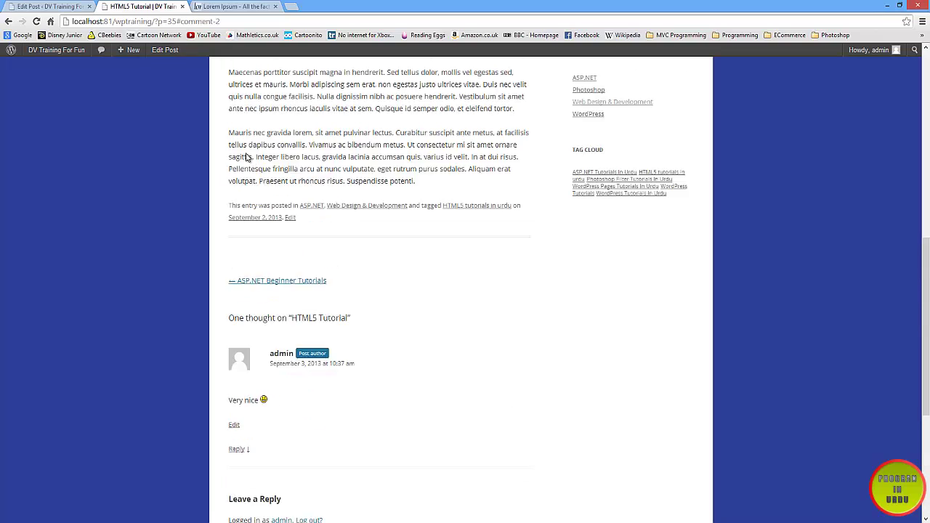
{"action": "left_click", "coordinate": [388, 159]}
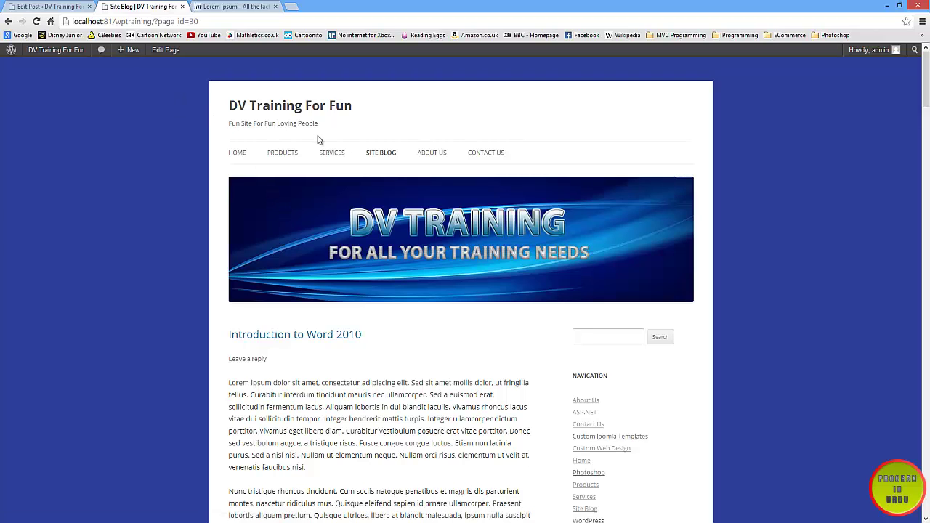
{"action": "scroll", "coordinate": [306, 357], "scroll_direction": "down", "scroll_amount": 1}
{"action": "scroll", "coordinate": [306, 357], "scroll_direction": "down", "scroll_amount": 3}
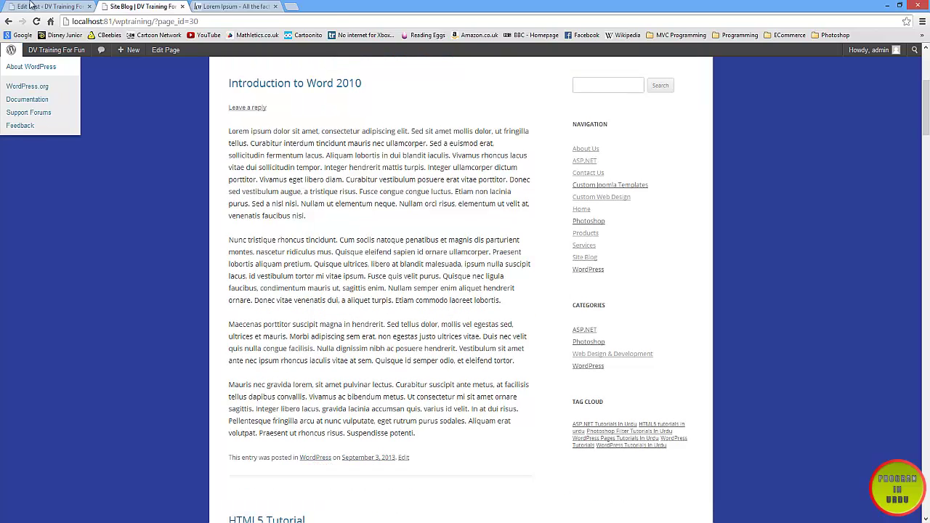
Step: Set the Default Post Category to Default in the Writing settings and save the changes
{"action": "left_click", "coordinate": [47, 6]}
{"action": "mouse_move", "coordinate": [29, 262]}
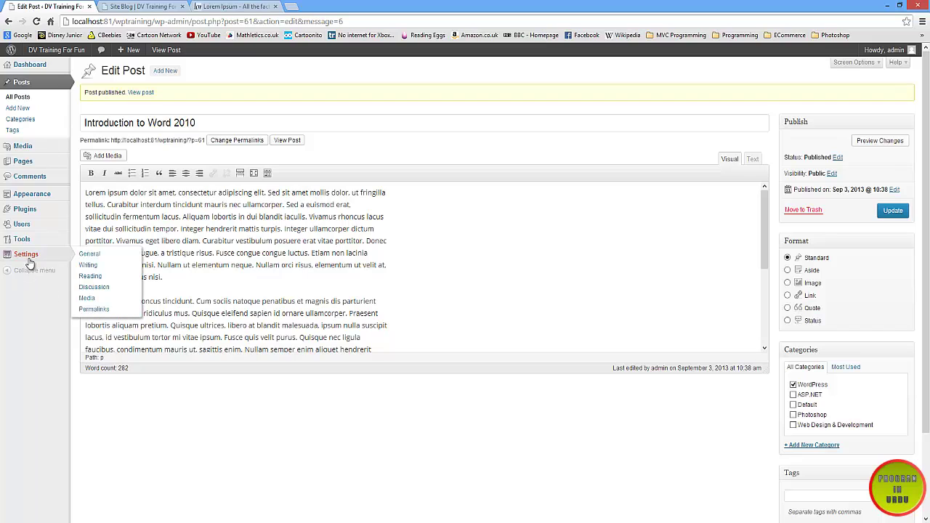
{"action": "left_click", "coordinate": [102, 266]}
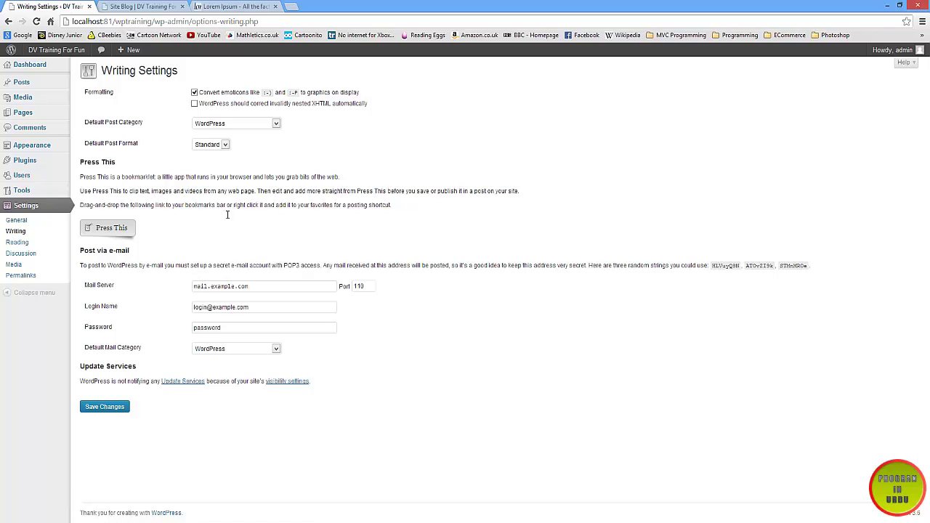
{"action": "left_click", "coordinate": [229, 124]}
{"action": "left_click", "coordinate": [226, 133]}
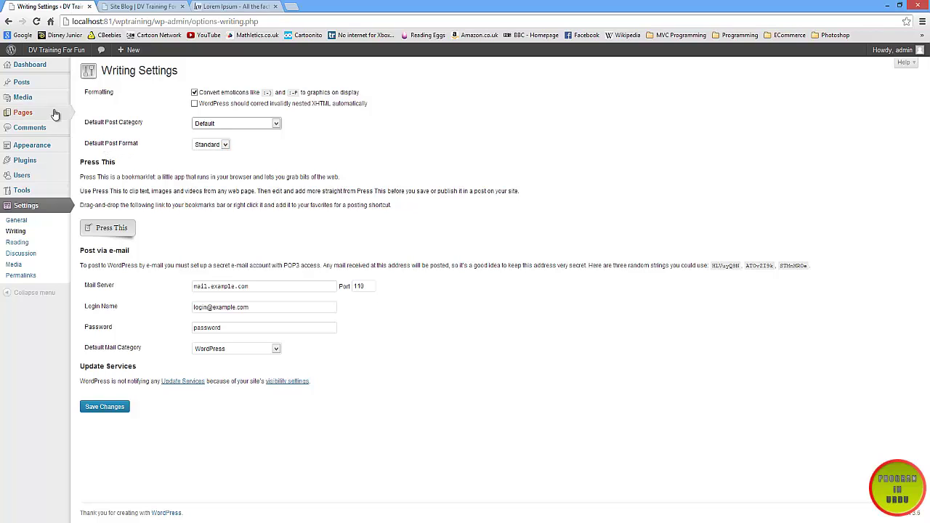
{"action": "mouse_move", "coordinate": [33, 90]}
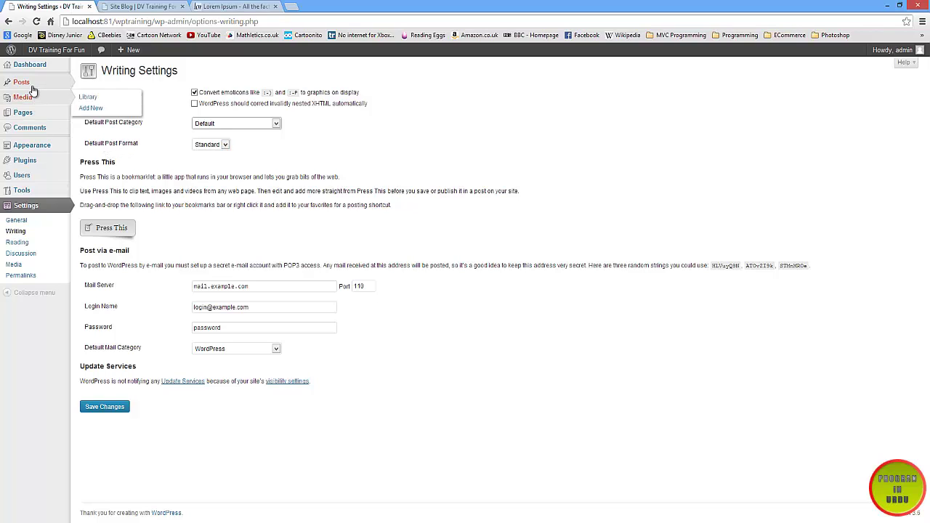
{"action": "left_click", "coordinate": [98, 407]}
Step: Start another new post and try its post formats, ending with Status selected
{"action": "mouse_move", "coordinate": [41, 111]}
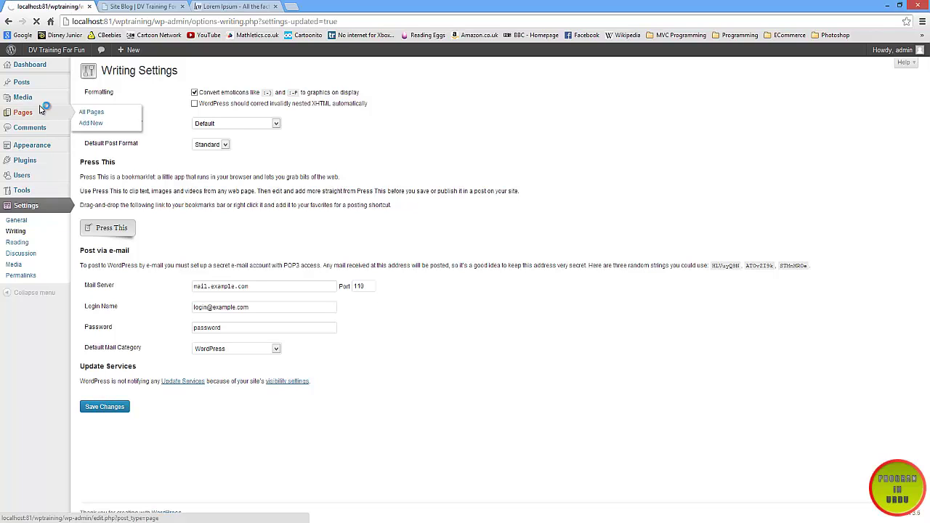
{"action": "mouse_move", "coordinate": [34, 87]}
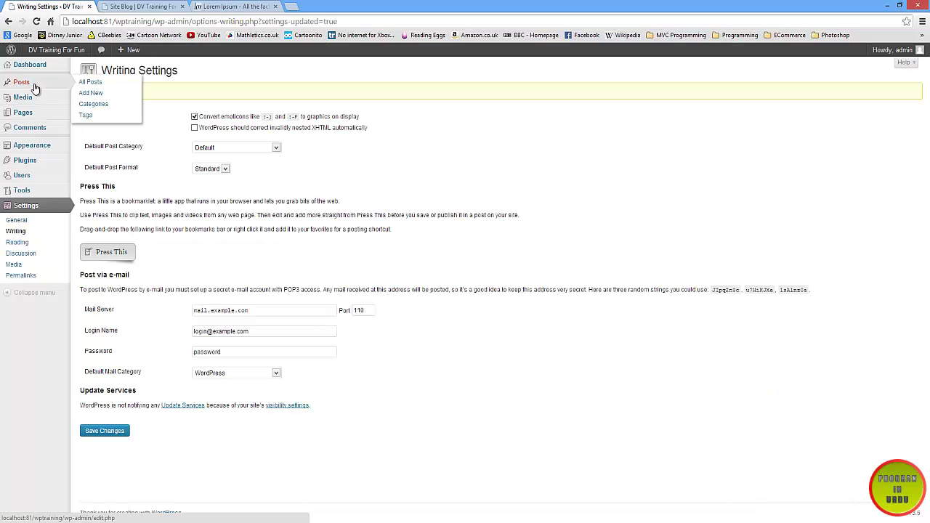
{"action": "left_click", "coordinate": [92, 93]}
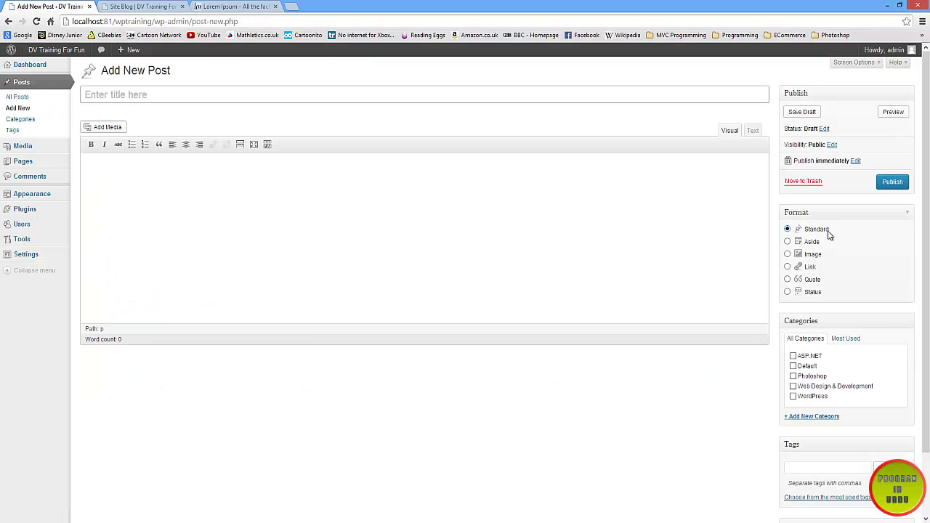
{"action": "left_click", "coordinate": [789, 255]}
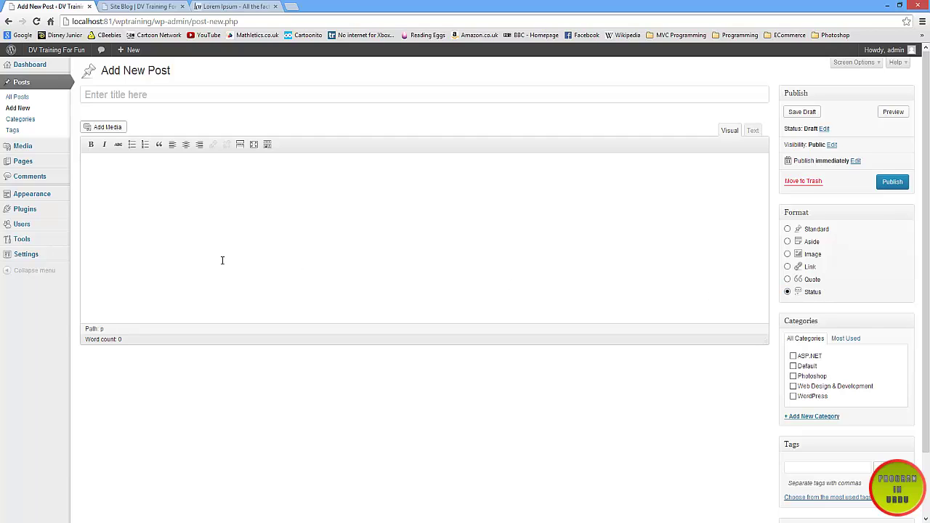
Step: Open the Writing settings and look through the available Default Post Format options without changing the selection
{"action": "mouse_move", "coordinate": [22, 260]}
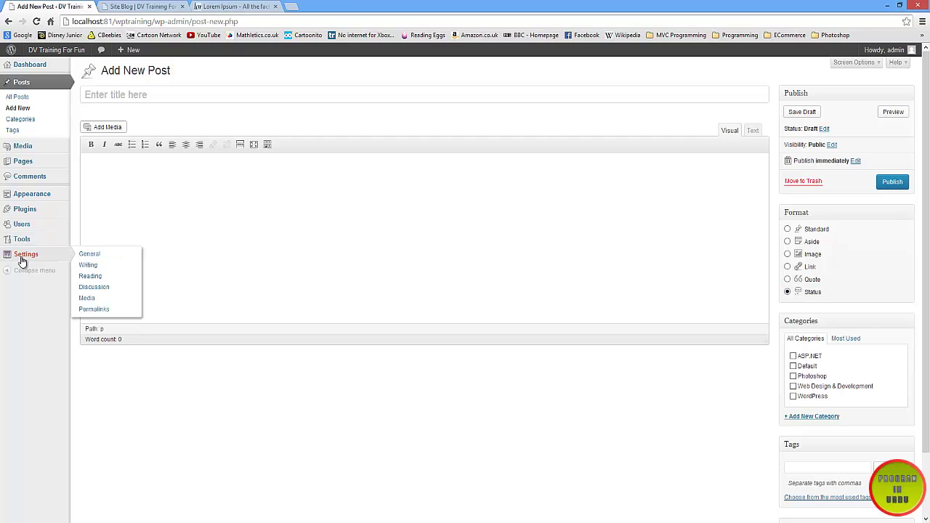
{"action": "left_click", "coordinate": [111, 267]}
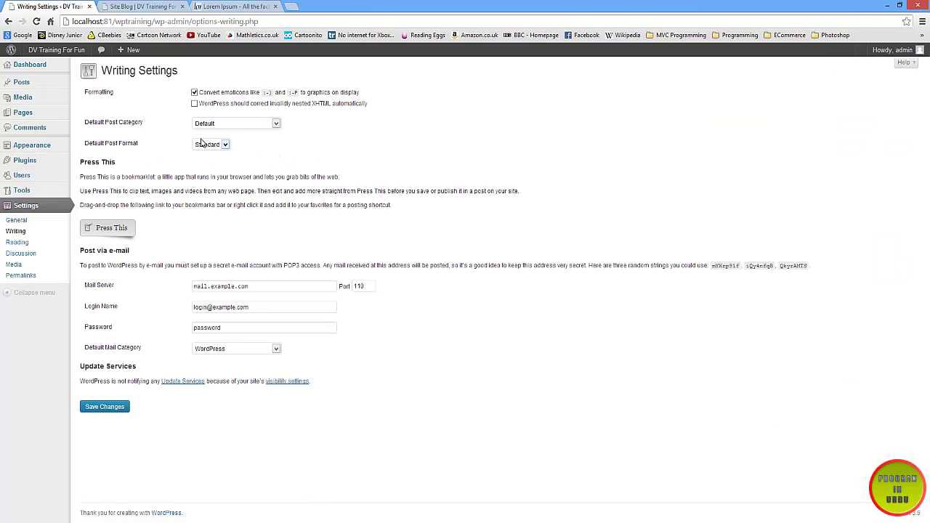
{"action": "left_click", "coordinate": [224, 144]}
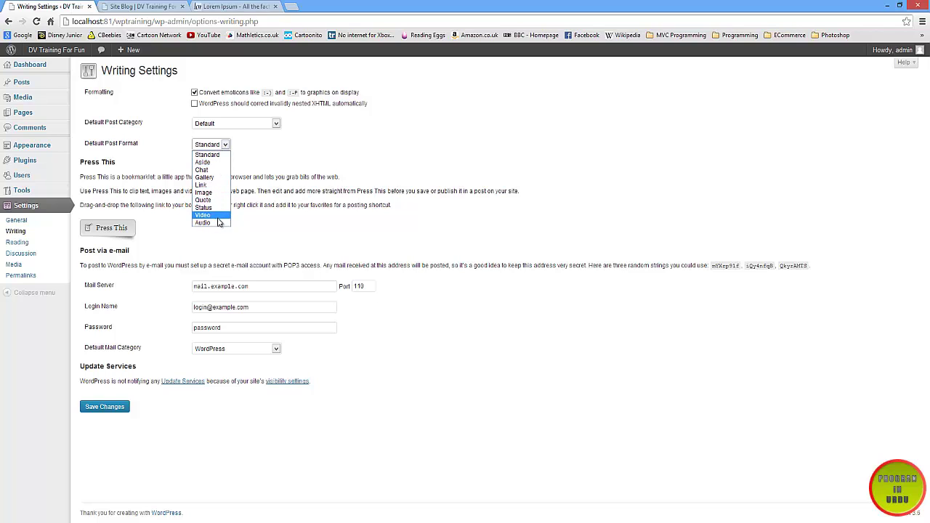
{"action": "left_click", "coordinate": [277, 157]}
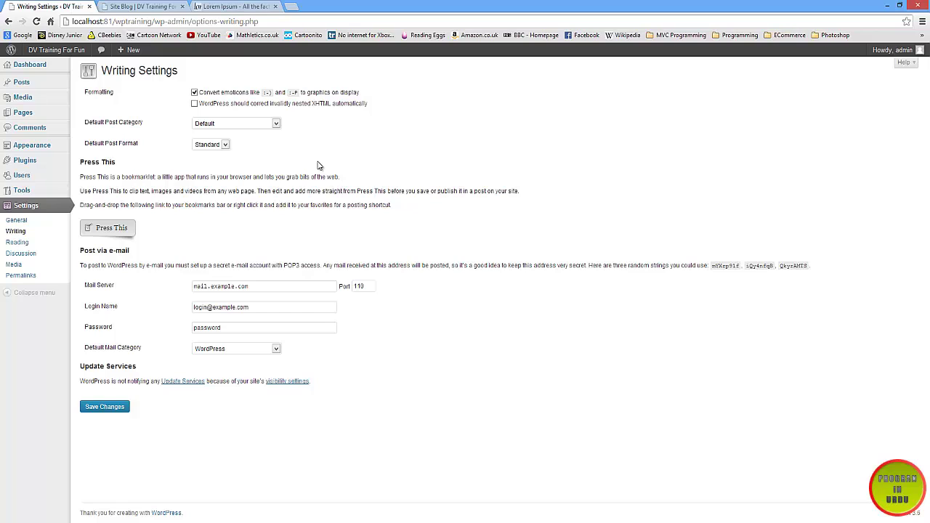
Step: Highlight the Post via e-mail heading, switch to Outlook to view the inbox message and start a new e-mail
{"action": "left_click_drag", "start_coordinate": [133, 253], "coordinate": [81, 252]}
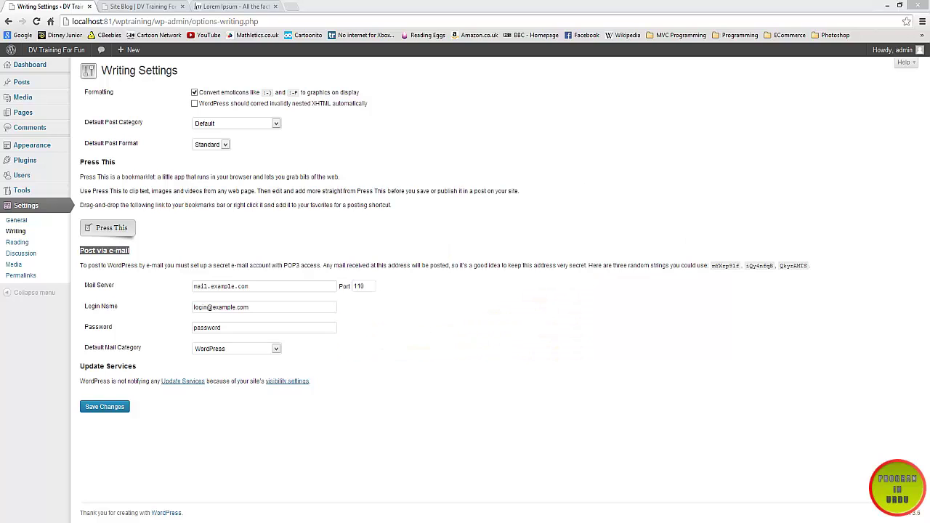
{"action": "left_click_drag", "start_coordinate": [668, 93], "coordinate": [445, 96]}
{"action": "left_click", "coordinate": [225, 215]}
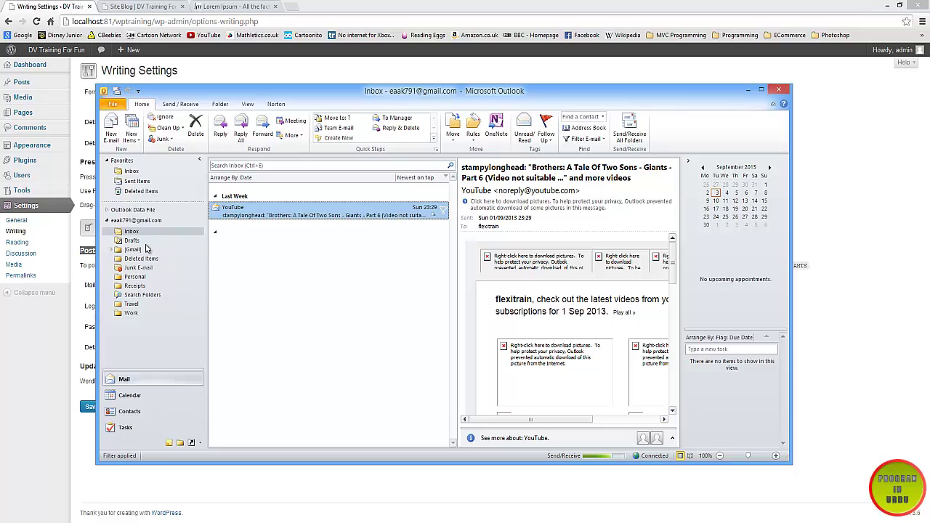
{"action": "left_click", "coordinate": [111, 128]}
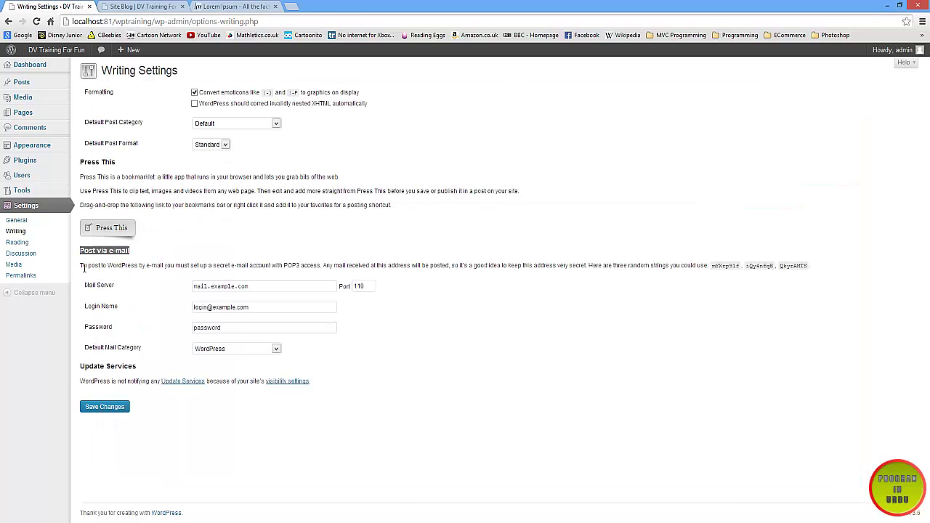
Step: Examine the Mail Server field in the Writing settings, then open and close the blank PowerPoint presentation
{"action": "left_click", "coordinate": [84, 267]}
{"action": "left_click_drag", "start_coordinate": [264, 286], "coordinate": [186, 288]}
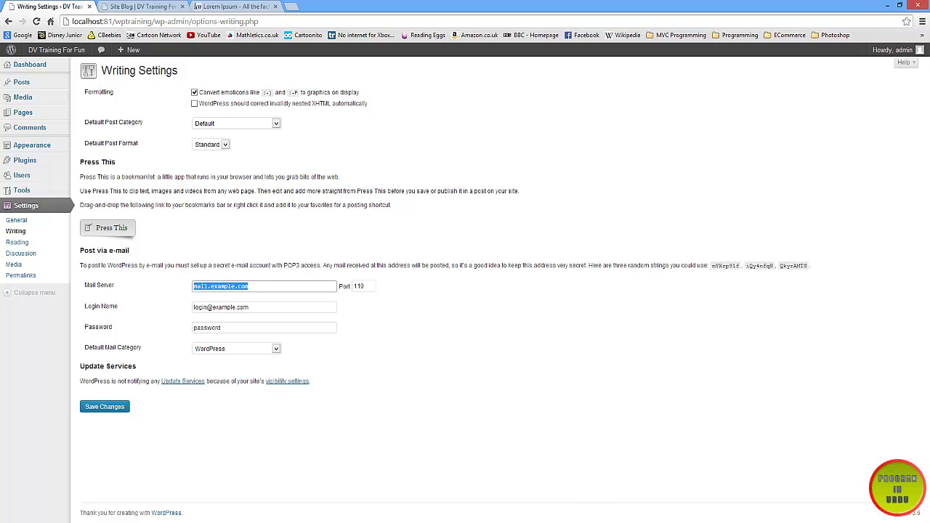
{"action": "left_click", "coordinate": [542, 522]}
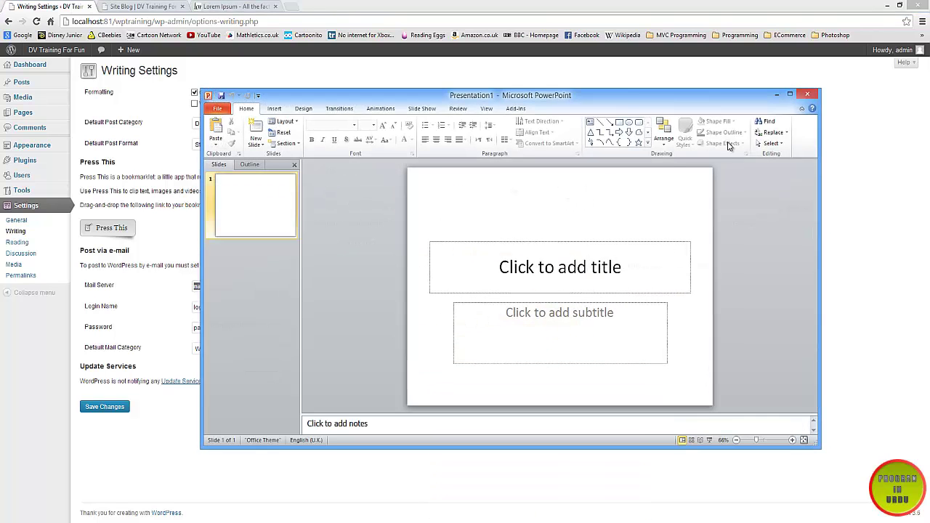
{"action": "left_click", "coordinate": [809, 95]}
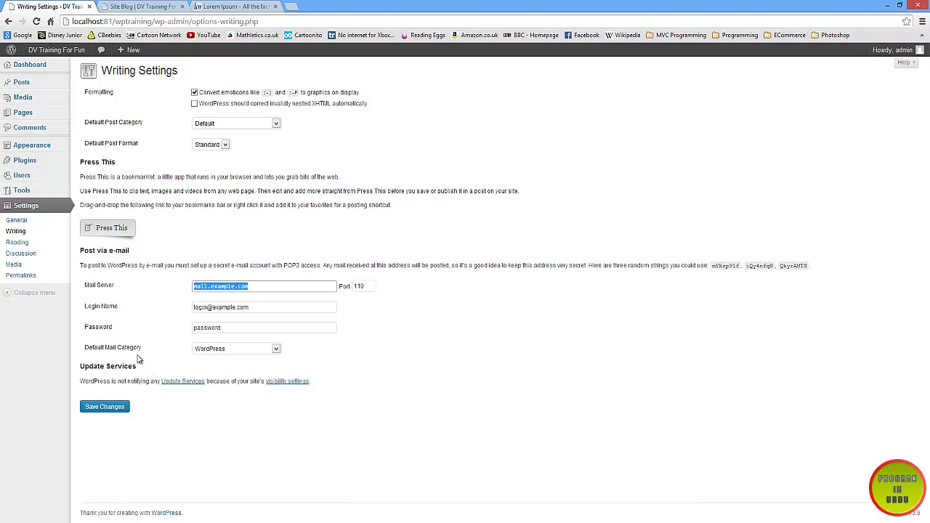
Step: Try the Default Mail Category choices WordPress and Default in the Writing settings without saving
{"action": "left_click_drag", "start_coordinate": [143, 349], "coordinate": [83, 348]}
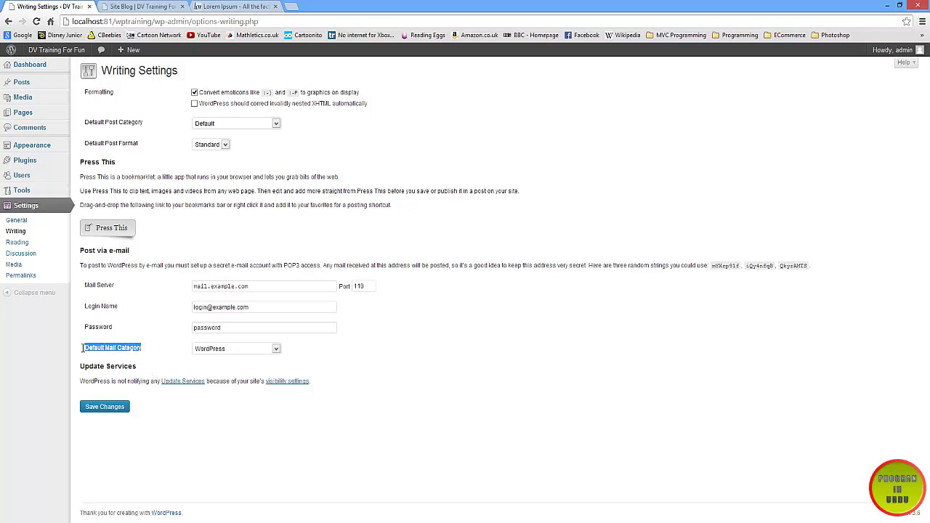
{"action": "left_click", "coordinate": [276, 349]}
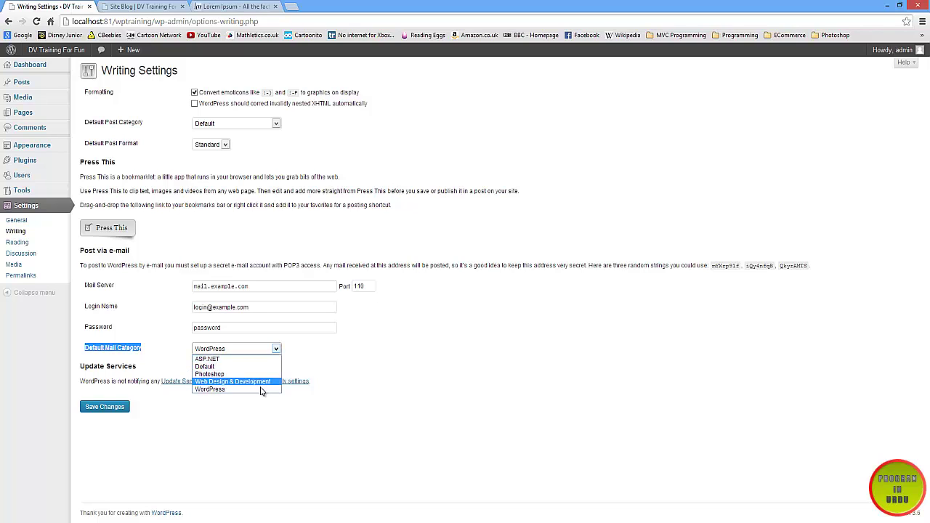
{"action": "left_click", "coordinate": [261, 390]}
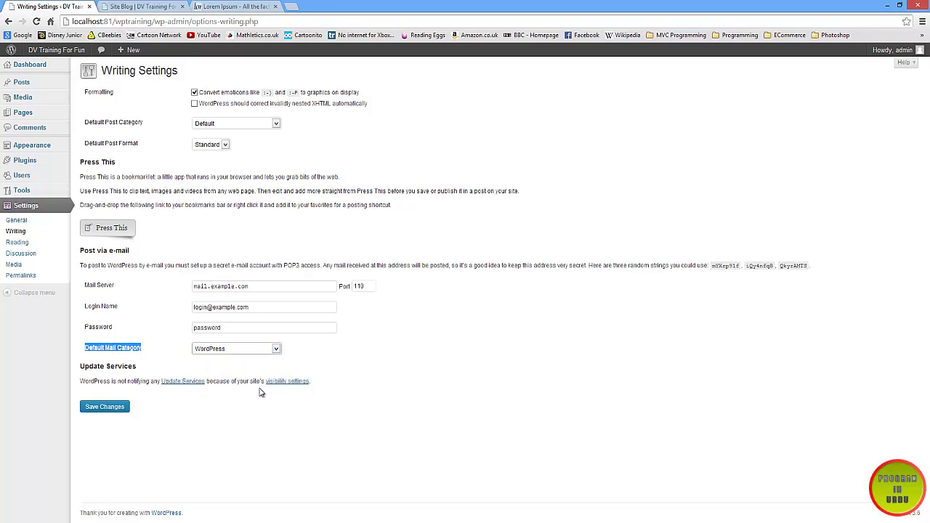
{"action": "left_click", "coordinate": [276, 349]}
{"action": "left_click", "coordinate": [266, 367]}
Step: Open the Reading settings and compare the static front page choice with the Home page of the live site
{"action": "left_click", "coordinate": [19, 243]}
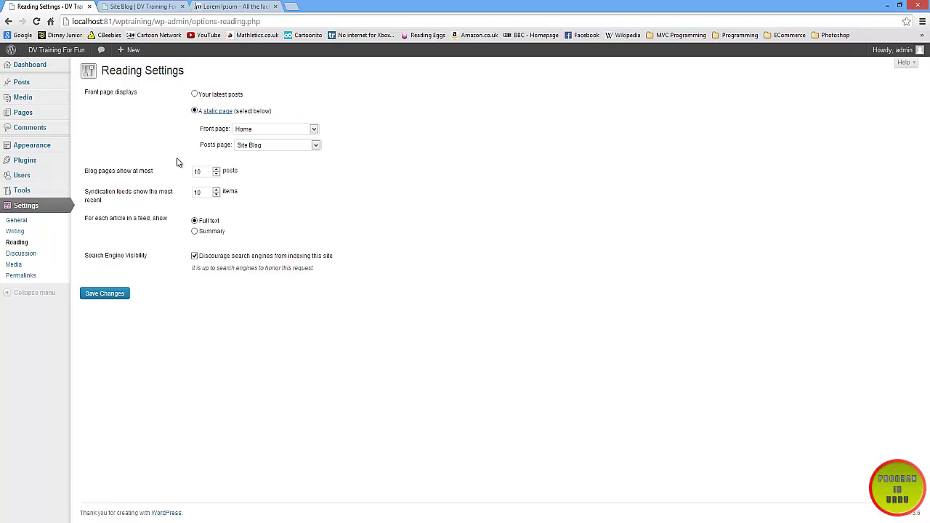
{"action": "mouse_move", "coordinate": [34, 149]}
{"action": "left_click", "coordinate": [153, 6]}
{"action": "scroll", "coordinate": [245, 145], "scroll_direction": "up", "scroll_amount": 4}
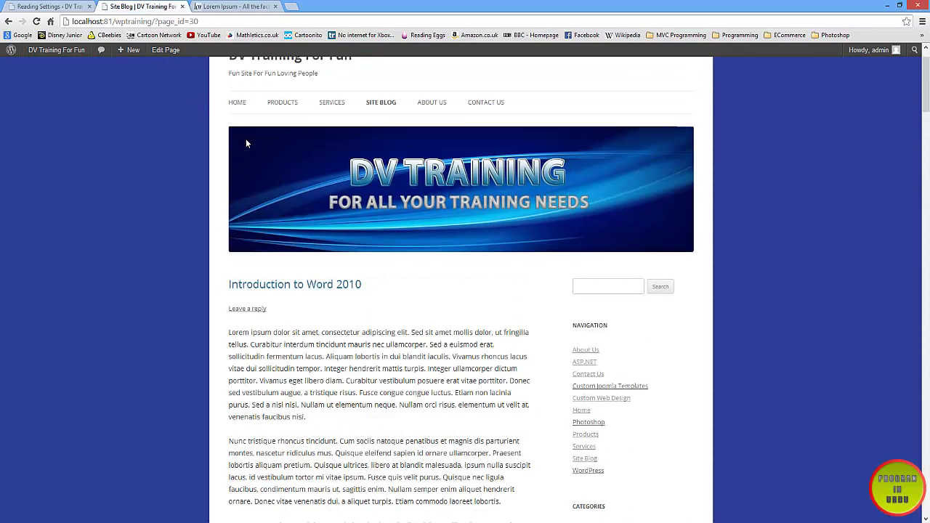
{"action": "left_click", "coordinate": [246, 152]}
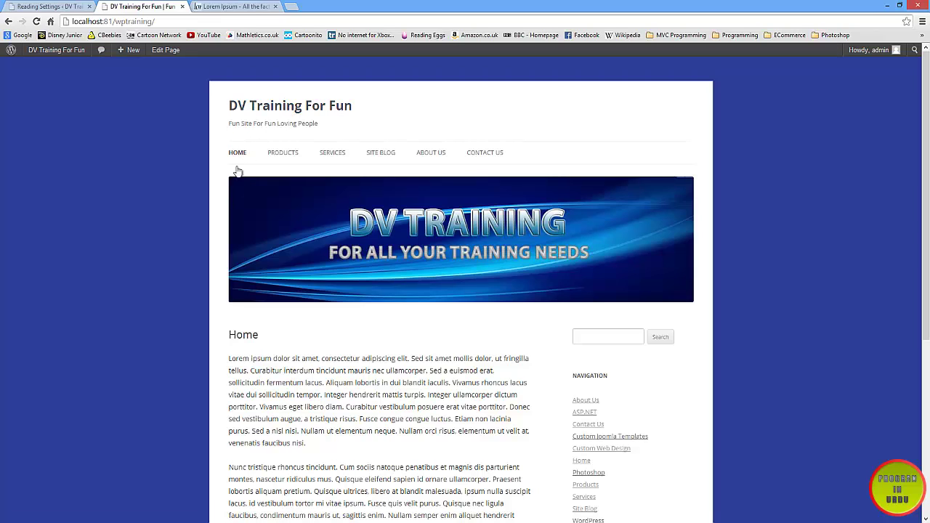
Step: Check the Posts page choice in the Reading settings against the posts listed on the live Site Blog page
{"action": "left_click", "coordinate": [55, 6]}
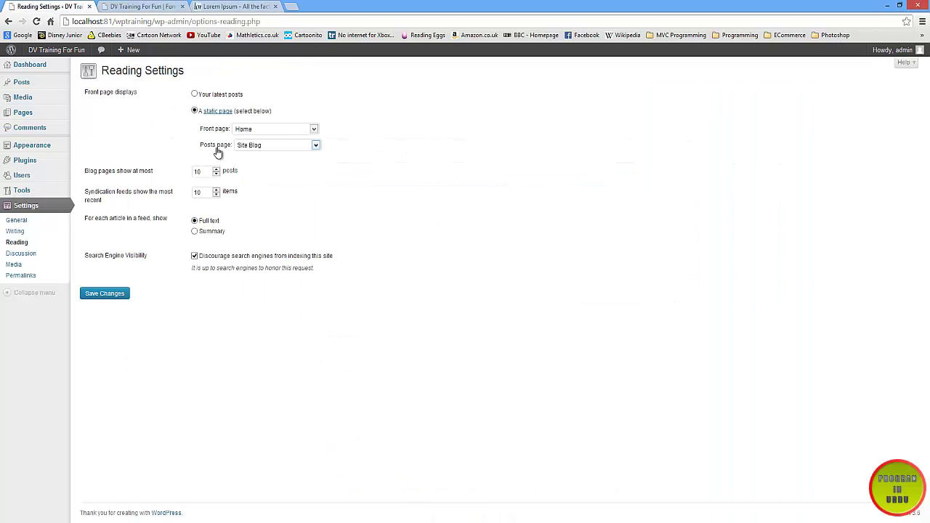
{"action": "left_click", "coordinate": [122, 7]}
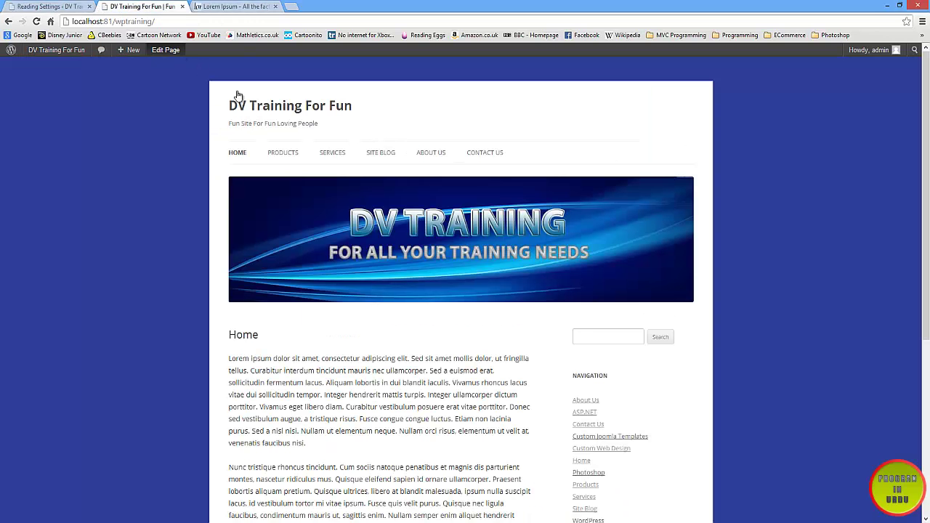
{"action": "left_click", "coordinate": [383, 156]}
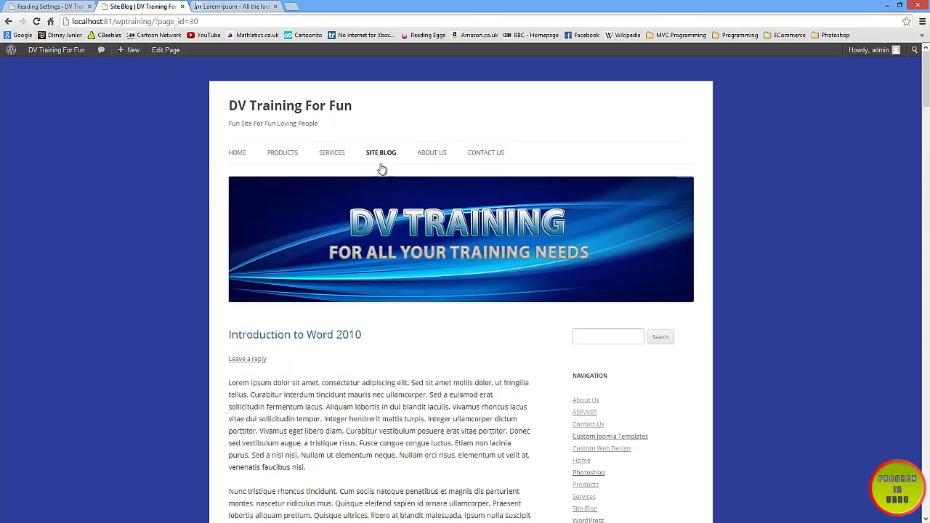
{"action": "scroll", "coordinate": [276, 367], "scroll_direction": "down", "scroll_amount": 7}
{"action": "scroll", "coordinate": [275, 367], "scroll_direction": "down", "scroll_amount": 10}
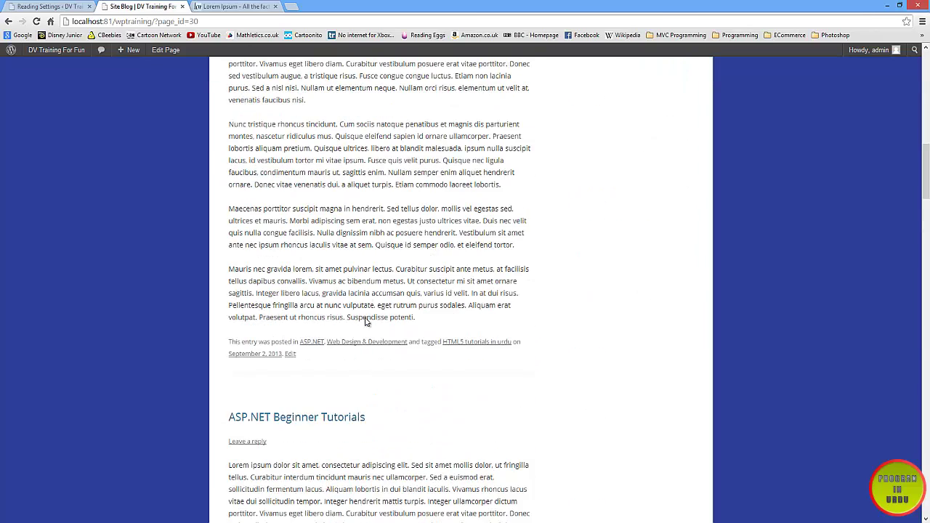
{"action": "scroll", "coordinate": [366, 322], "scroll_direction": "down", "scroll_amount": 9}
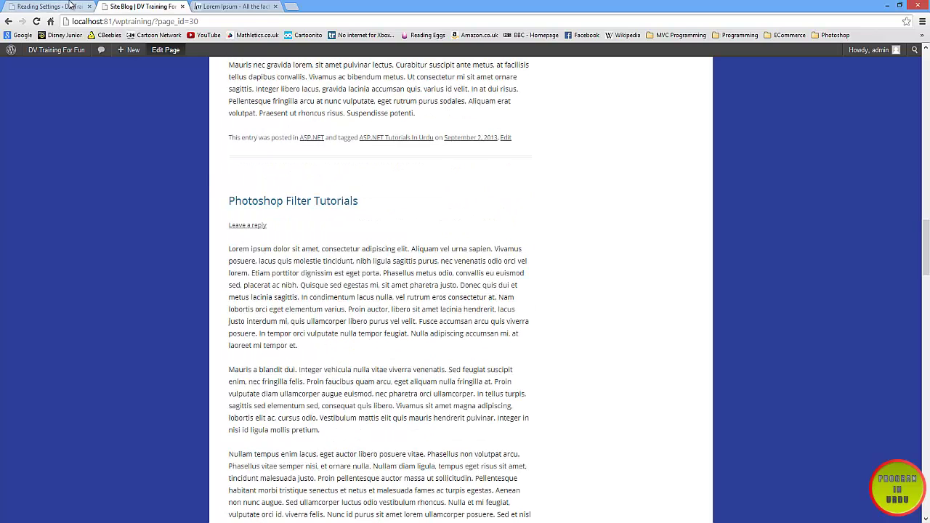
Step: Compare the maximum number of posts per blog page in the Reading settings with the live Site Blog page
{"action": "left_click", "coordinate": [47, 7]}
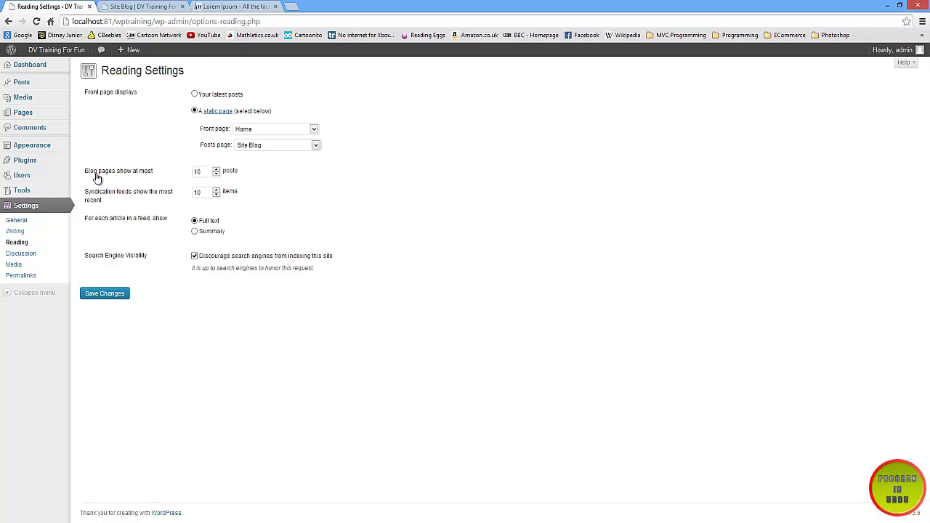
{"action": "left_click", "coordinate": [142, 7]}
{"action": "scroll", "coordinate": [339, 213], "scroll_direction": "up", "scroll_amount": 10}
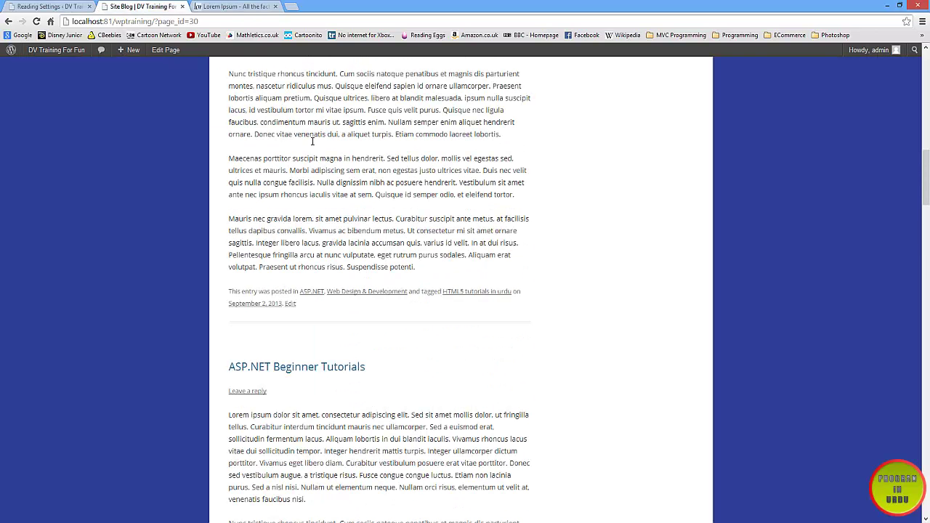
{"action": "left_click", "coordinate": [69, 5]}
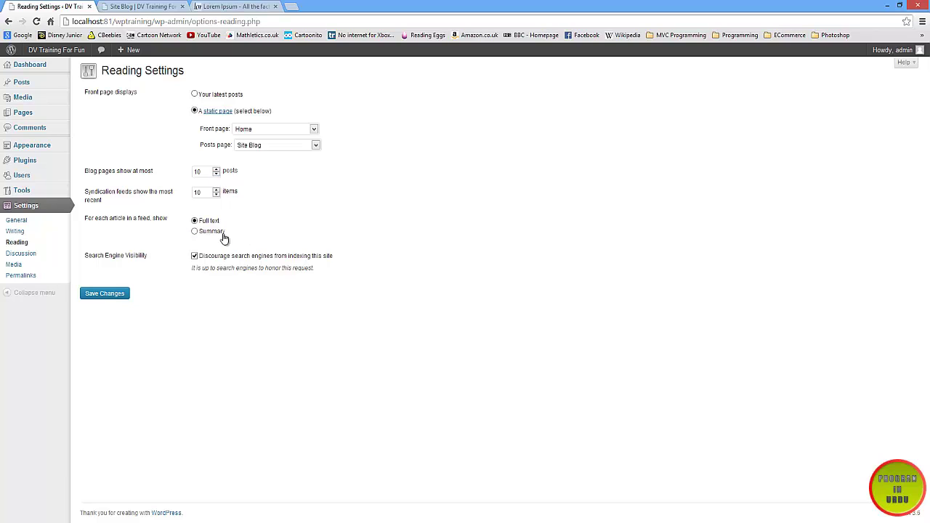
Step: Examine the syndication feed options and the Search Engine Visibility option in the Reading settings
{"action": "left_click_drag", "start_coordinate": [245, 238], "coordinate": [196, 188]}
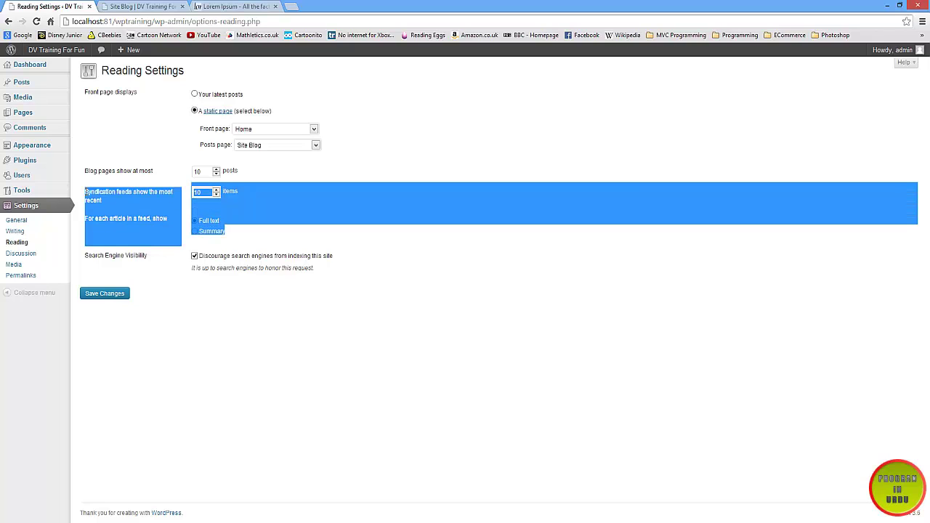
{"action": "left_click", "coordinate": [253, 191]}
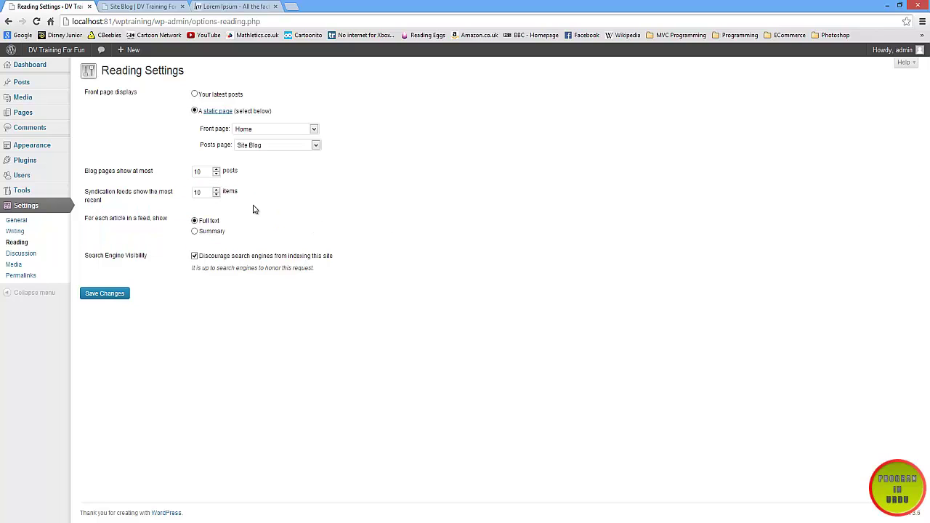
{"action": "left_click_drag", "start_coordinate": [251, 236], "coordinate": [88, 192]}
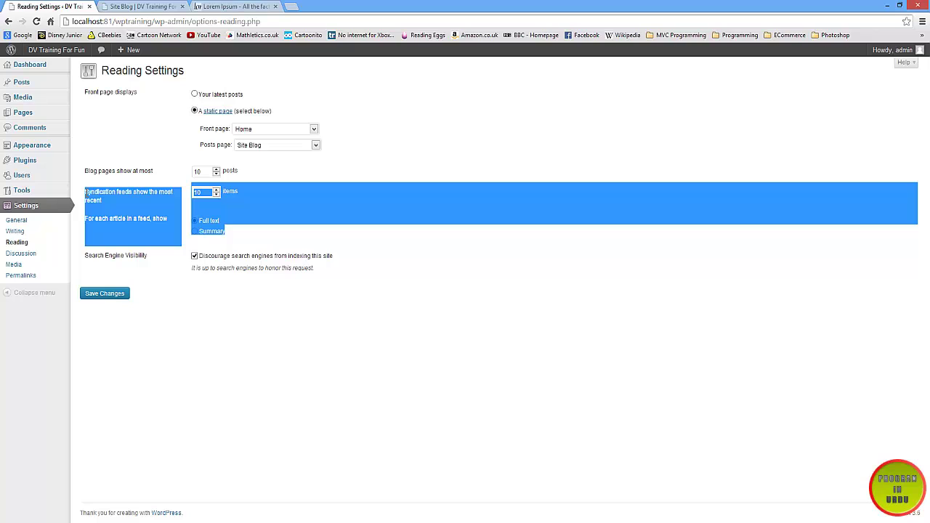
{"action": "left_click", "coordinate": [95, 259]}
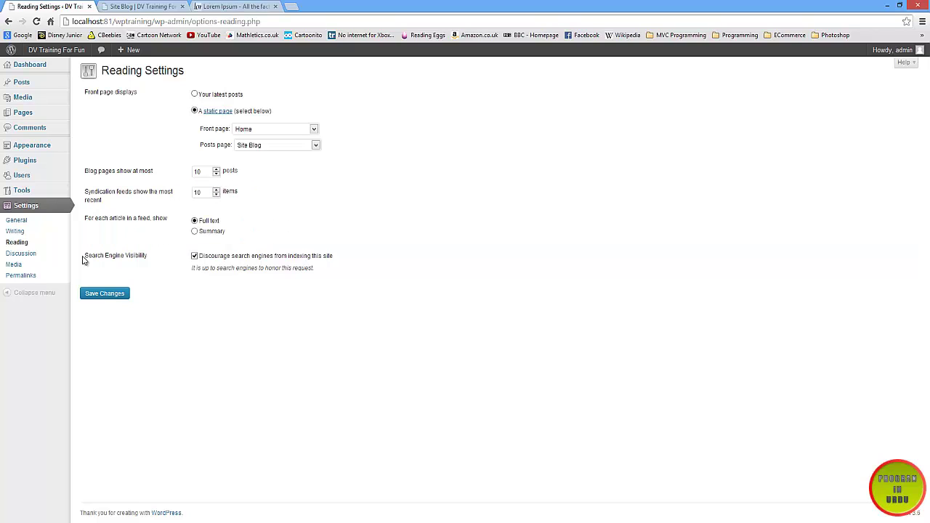
{"action": "left_click_drag", "start_coordinate": [86, 253], "coordinate": [337, 257]}
{"action": "left_click", "coordinate": [338, 261]}
Step: View the Discussion settings, then examine the thumbnail, medium and large image sizes in the Media settings
{"action": "left_click", "coordinate": [29, 255]}
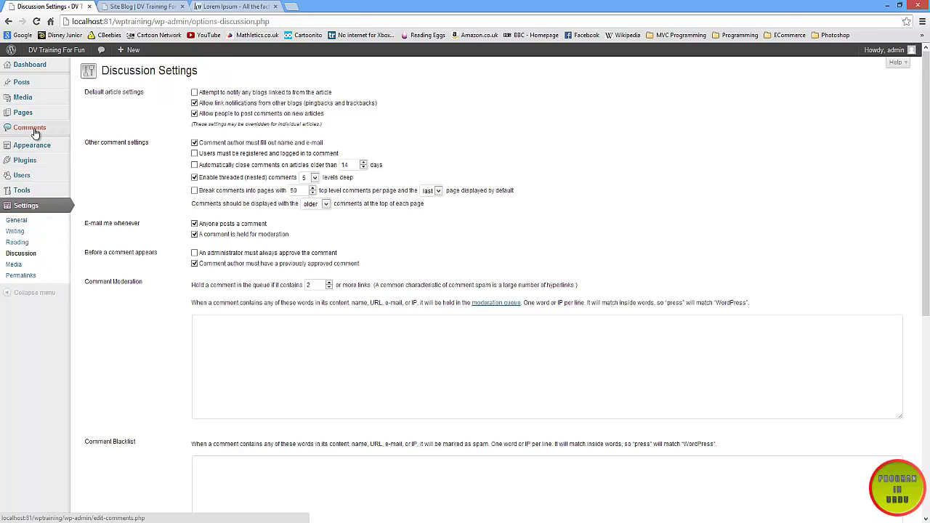
{"action": "left_click", "coordinate": [15, 268]}
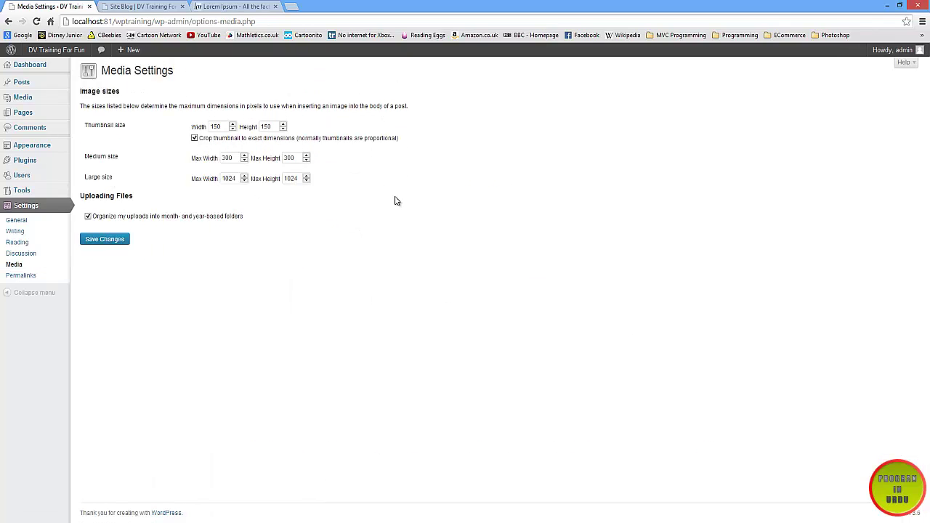
{"action": "mouse_move", "coordinate": [46, 98]}
{"action": "left_click_drag", "start_coordinate": [409, 138], "coordinate": [160, 127]}
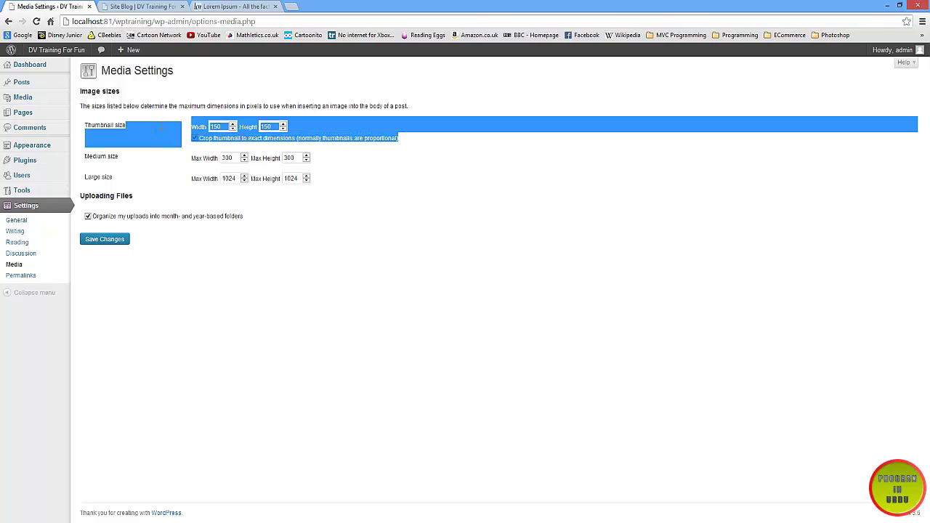
{"action": "left_click", "coordinate": [150, 127]}
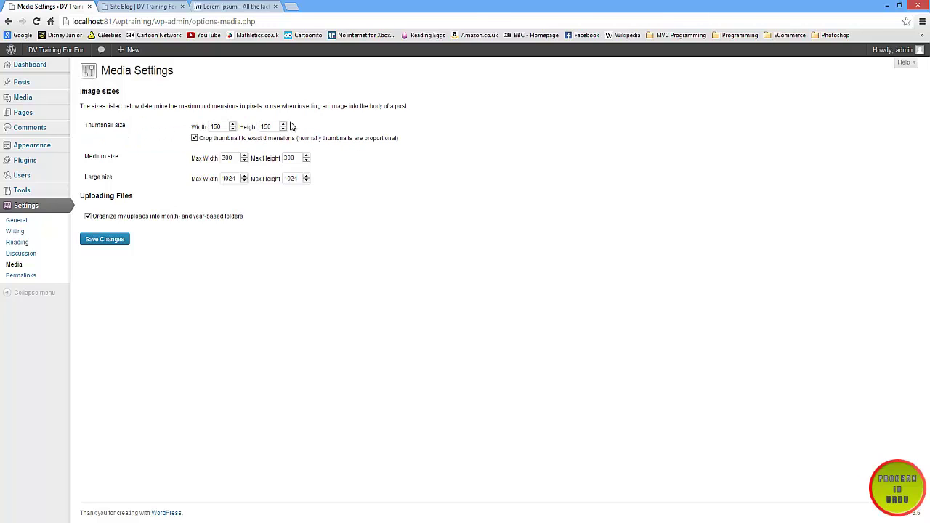
{"action": "left_click_drag", "start_coordinate": [409, 139], "coordinate": [85, 126]}
{"action": "left_click", "coordinate": [378, 162]}
{"action": "left_click_drag", "start_coordinate": [85, 158], "coordinate": [170, 155]}
{"action": "left_click_drag", "start_coordinate": [91, 179], "coordinate": [133, 166]}
Step: Examine the option for organizing uploads into month- and year-based folders, then open the Media Library
{"action": "left_click", "coordinate": [182, 227]}
{"action": "left_click_drag", "start_coordinate": [270, 218], "coordinate": [95, 213]}
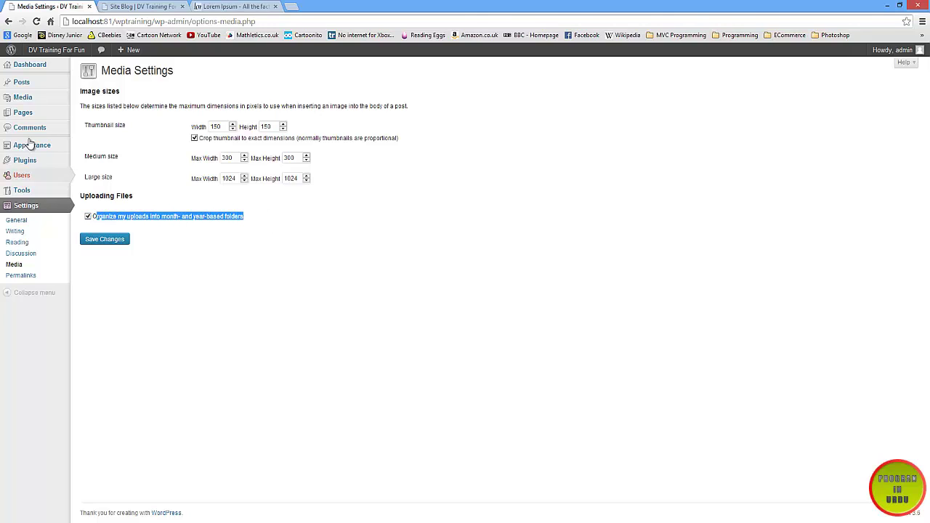
{"action": "mouse_move", "coordinate": [26, 100]}
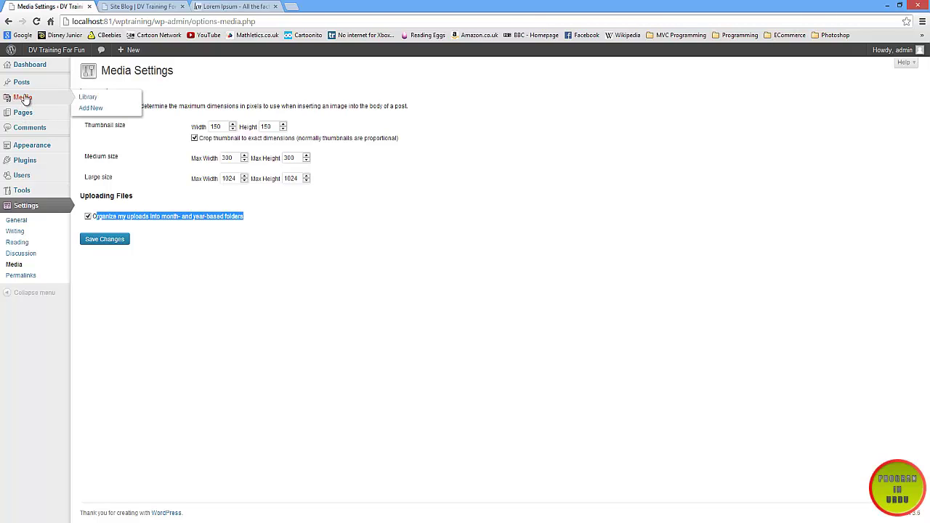
{"action": "left_click", "coordinate": [83, 99]}
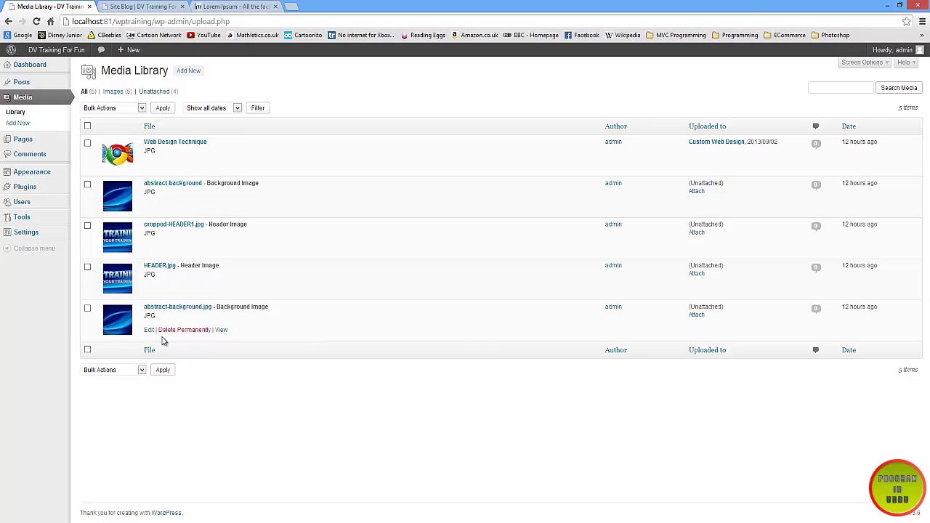
Step: Open the last abstract-background.jpg item in the Media Library for editing and examine its title, caption, alternative text and description fields
{"action": "left_click", "coordinate": [148, 331]}
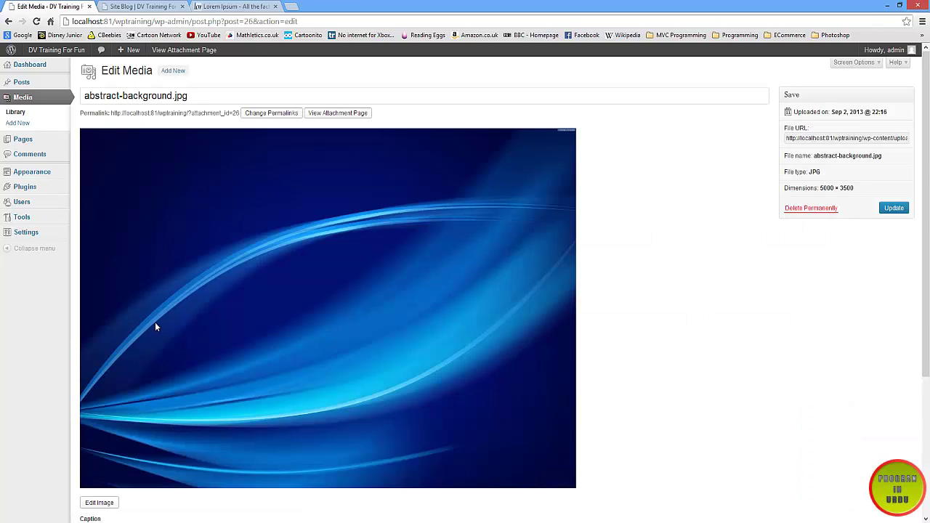
{"action": "scroll", "coordinate": [162, 306], "scroll_direction": "down", "scroll_amount": 1}
{"action": "scroll", "coordinate": [162, 305], "scroll_direction": "up", "scroll_amount": 1}
{"action": "scroll", "coordinate": [162, 306], "scroll_direction": "down", "scroll_amount": 2}
{"action": "scroll", "coordinate": [162, 305], "scroll_direction": "down", "scroll_amount": 2}
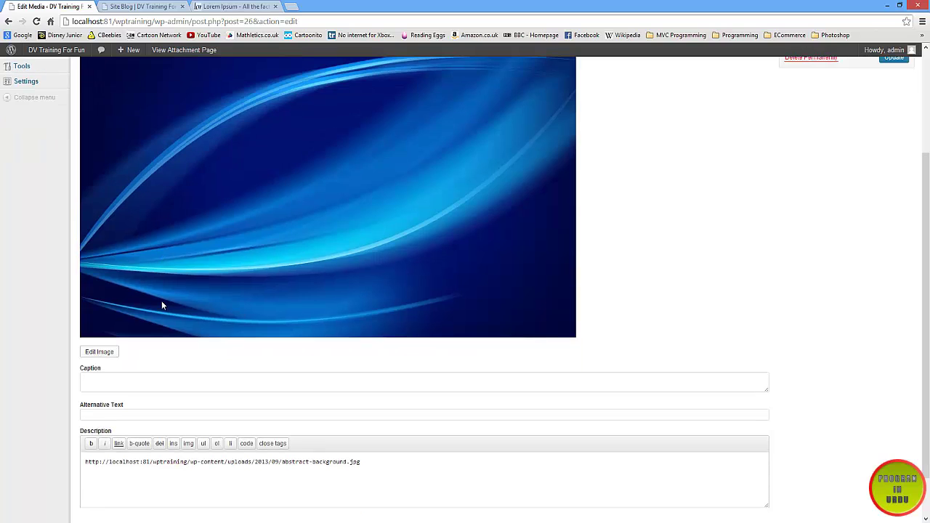
{"action": "scroll", "coordinate": [162, 305], "scroll_direction": "up", "scroll_amount": 4}
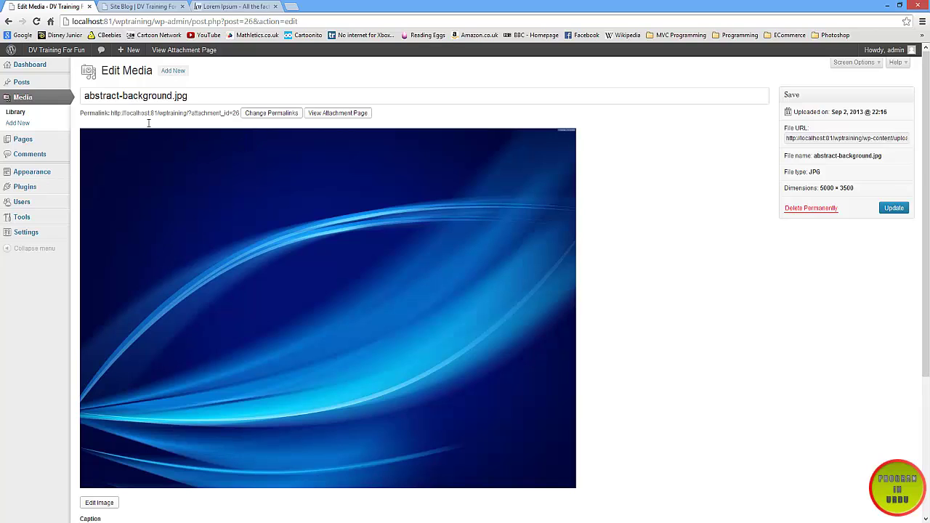
{"action": "left_click_drag", "start_coordinate": [233, 101], "coordinate": [83, 98]}
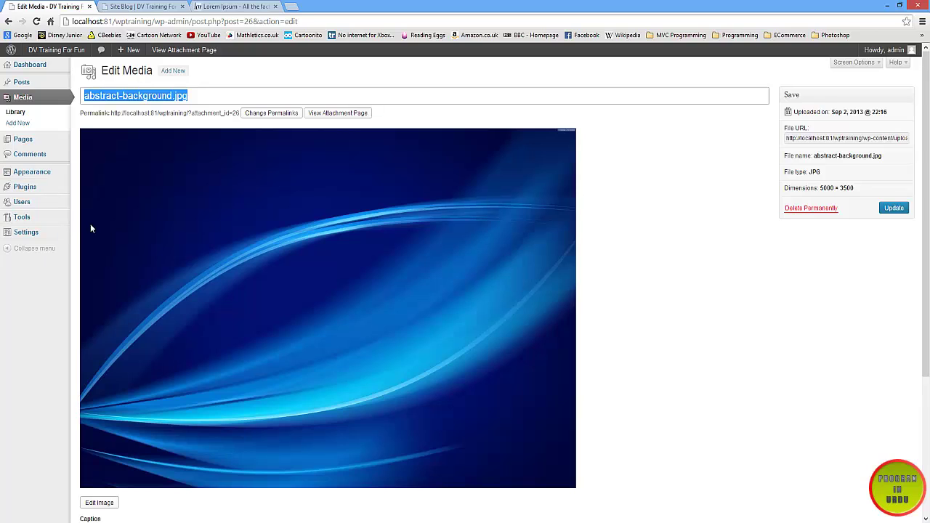
Step: Return to the Media settings and review the image size and uploading file options
{"action": "left_click", "coordinate": [83, 243]}
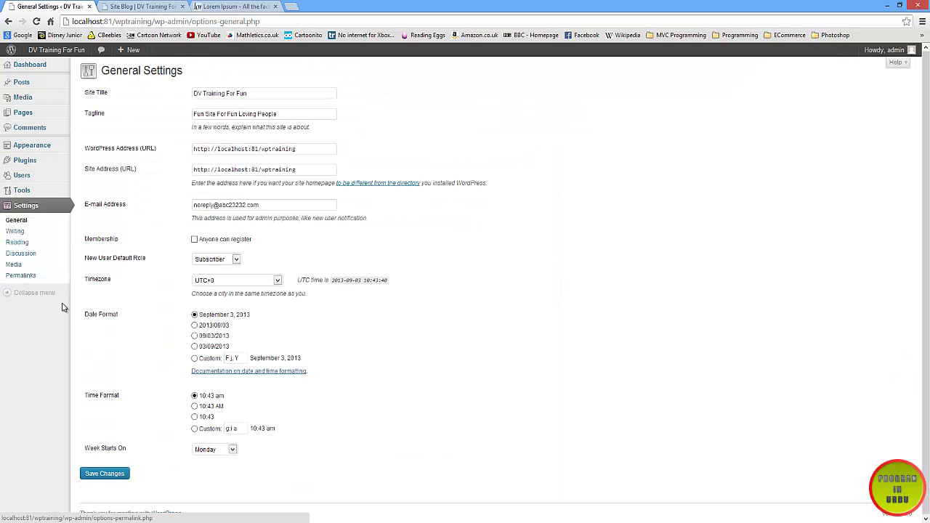
{"action": "left_click", "coordinate": [15, 264]}
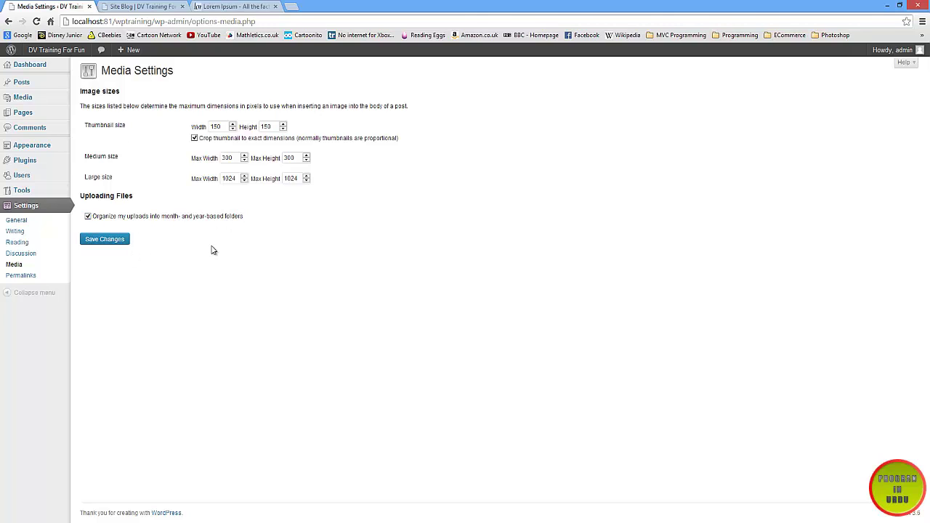
{"action": "mouse_move", "coordinate": [41, 119]}
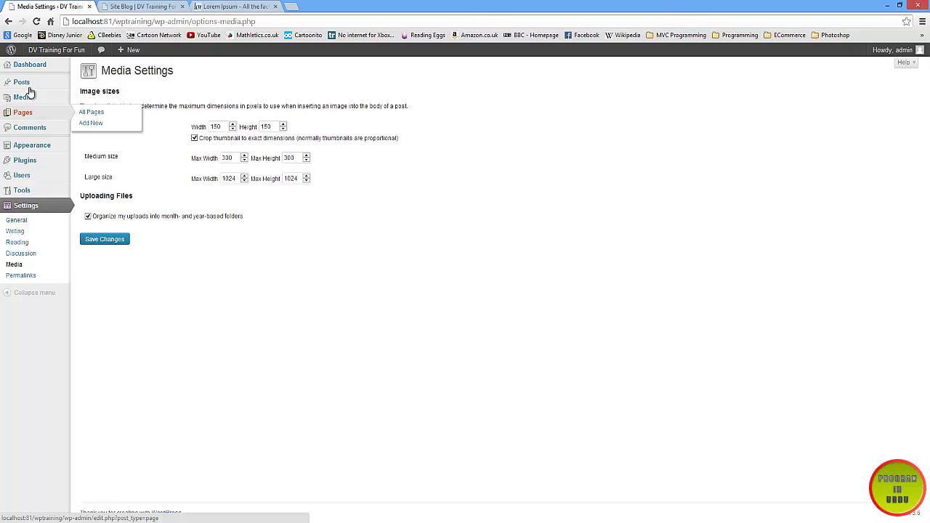
{"action": "mouse_move", "coordinate": [28, 103]}
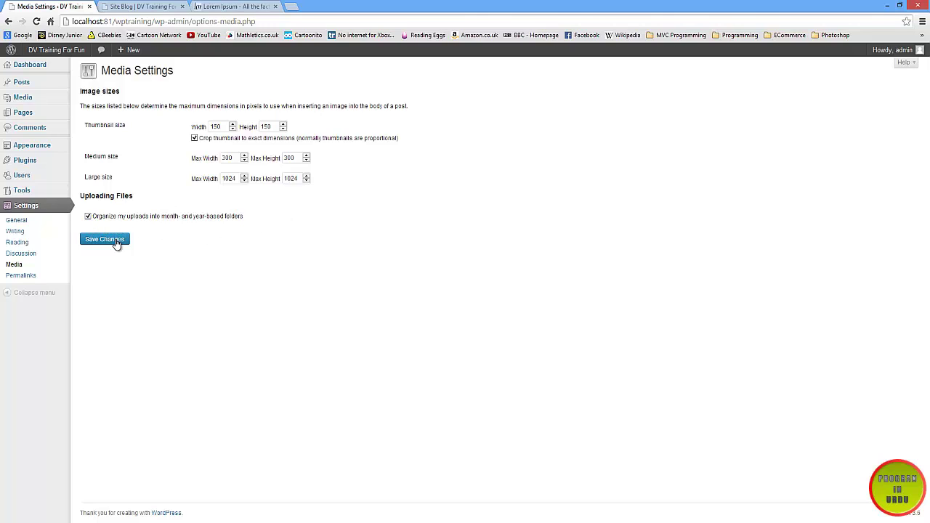
Step: View the Permalink settings, then open the ASP.NET product page on the live site and examine the page ID in its URL
{"action": "left_click", "coordinate": [26, 277]}
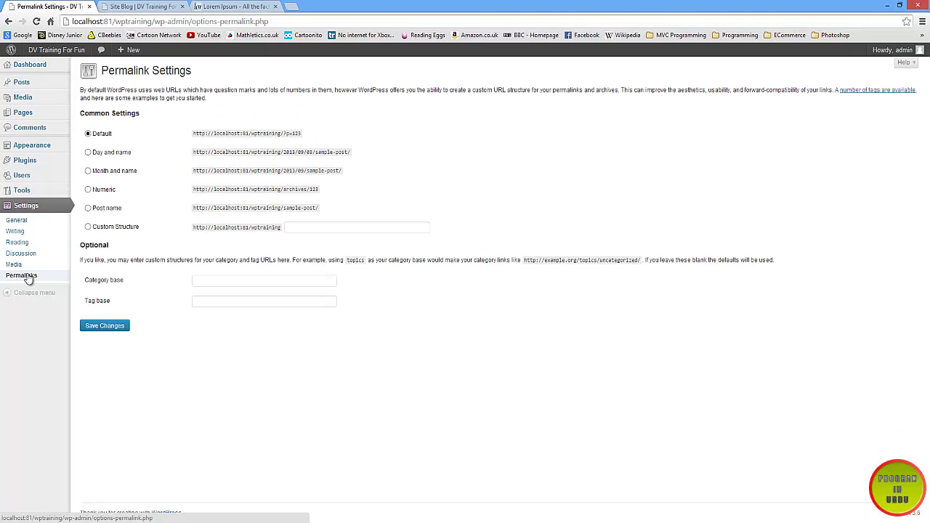
{"action": "left_click", "coordinate": [142, 7]}
{"action": "scroll", "coordinate": [275, 277], "scroll_direction": "up", "scroll_amount": 7}
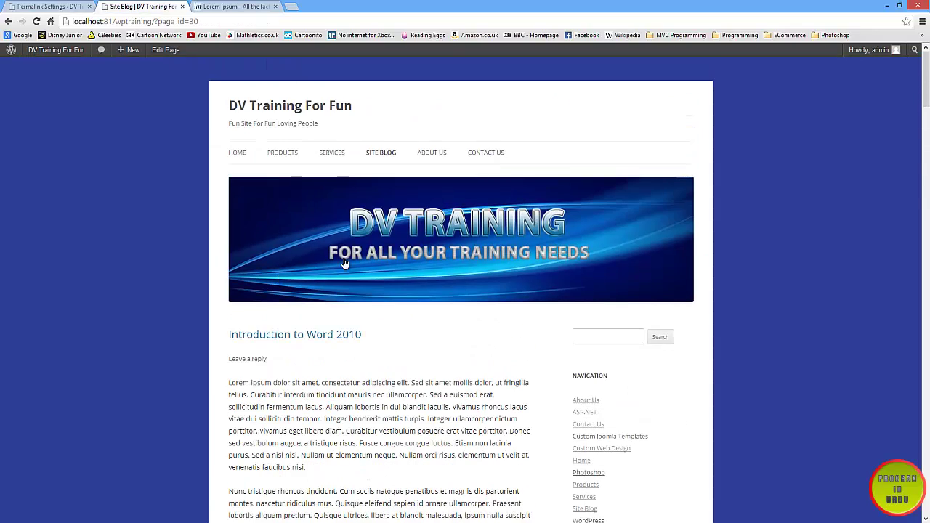
{"action": "mouse_move", "coordinate": [293, 157]}
{"action": "left_click", "coordinate": [285, 175]}
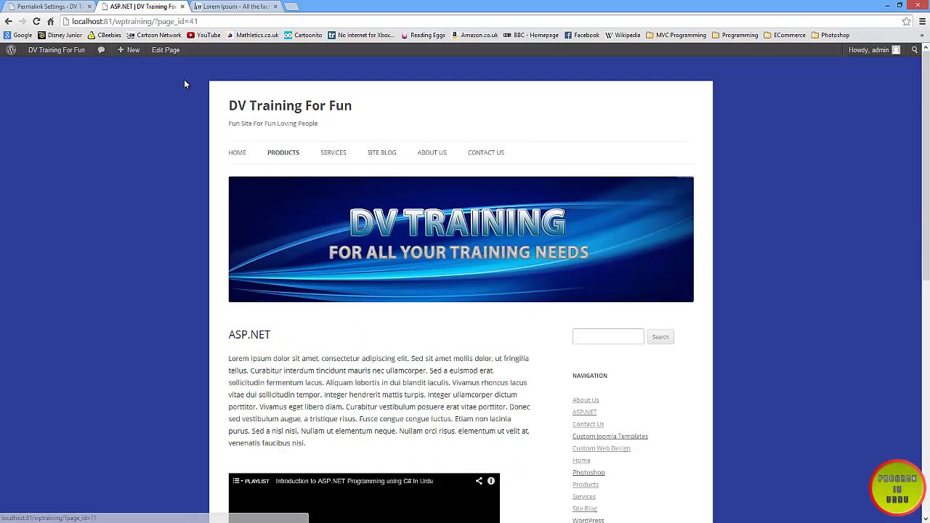
{"action": "left_click_drag", "start_coordinate": [79, 22], "coordinate": [155, 22]}
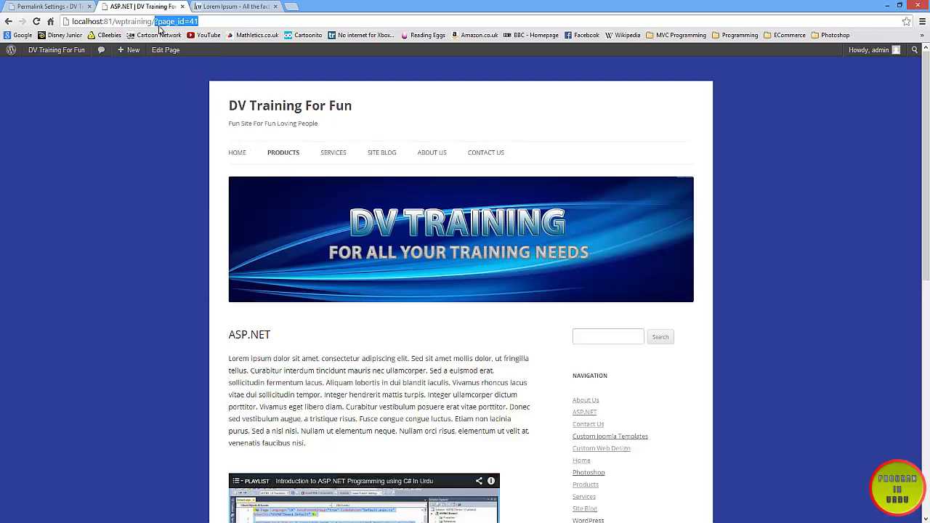
{"action": "left_click", "coordinate": [227, 23]}
{"action": "left_click_drag", "start_coordinate": [214, 22], "coordinate": [156, 21]}
Step: Compare the Default permalink format with the Post name format, select Post name for the site and save the changes
{"action": "left_click", "coordinate": [70, 9]}
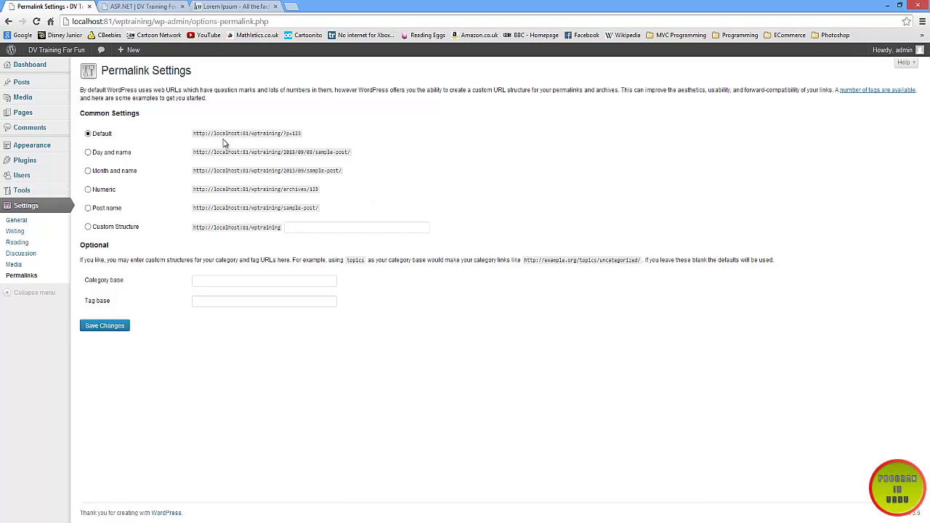
{"action": "left_click_drag", "start_coordinate": [310, 135], "coordinate": [193, 135]}
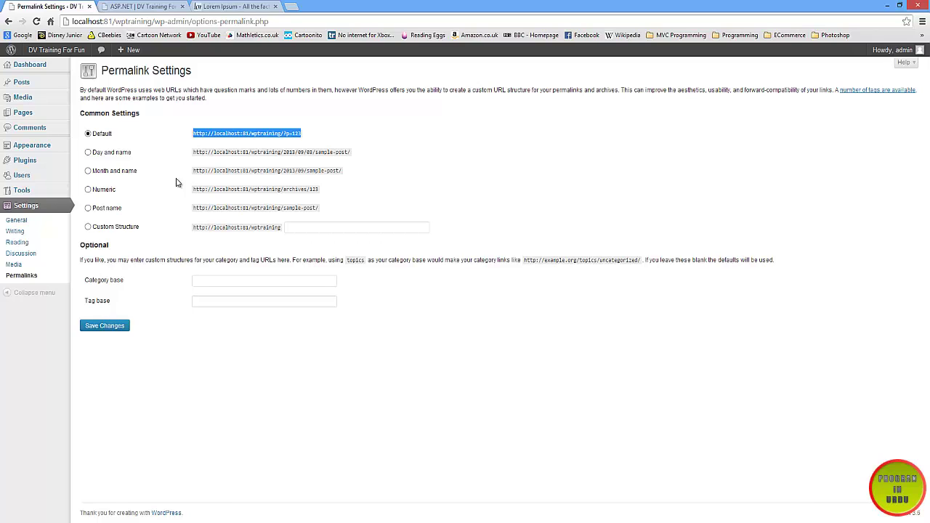
{"action": "left_click", "coordinate": [88, 209]}
{"action": "left_click_drag", "start_coordinate": [340, 212], "coordinate": [170, 212]}
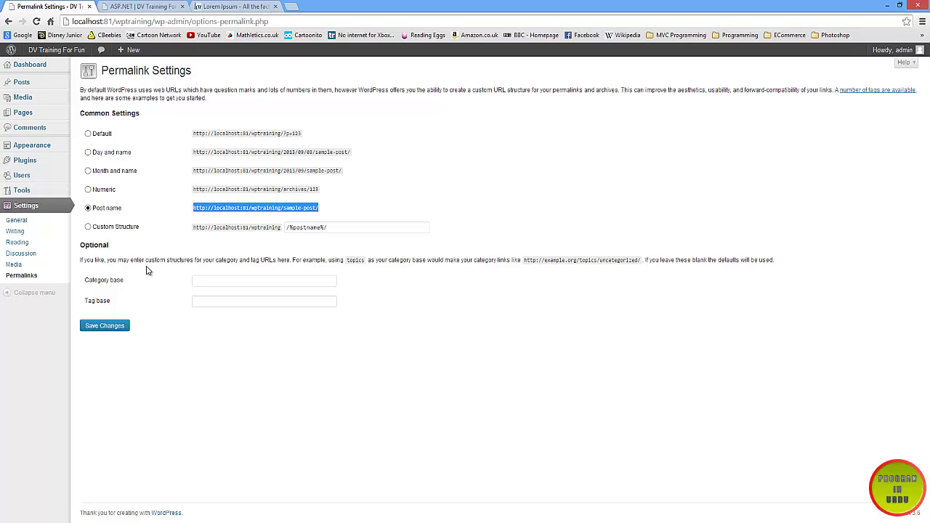
{"action": "left_click", "coordinate": [112, 328]}
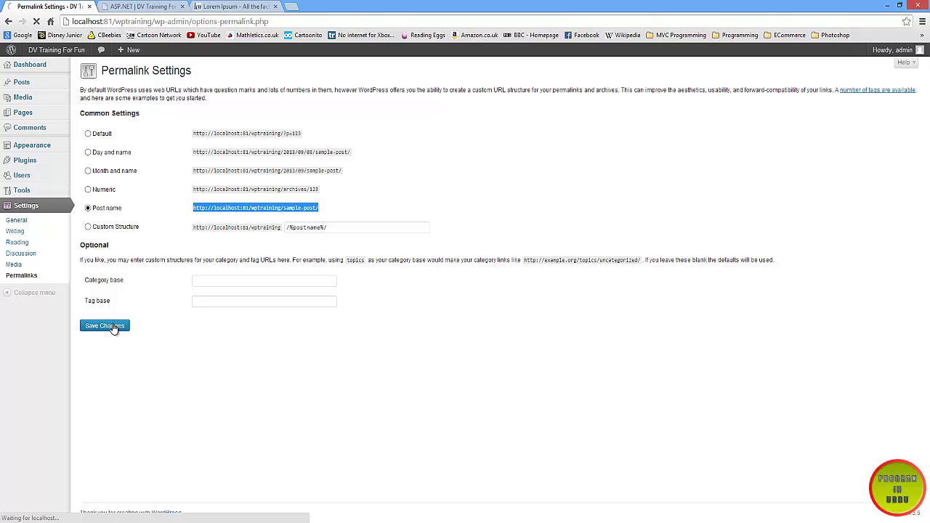
Step: Check the URLs of the Photoshop, Custom Web Design and About Us pages on the live site
{"action": "left_click", "coordinate": [143, 6]}
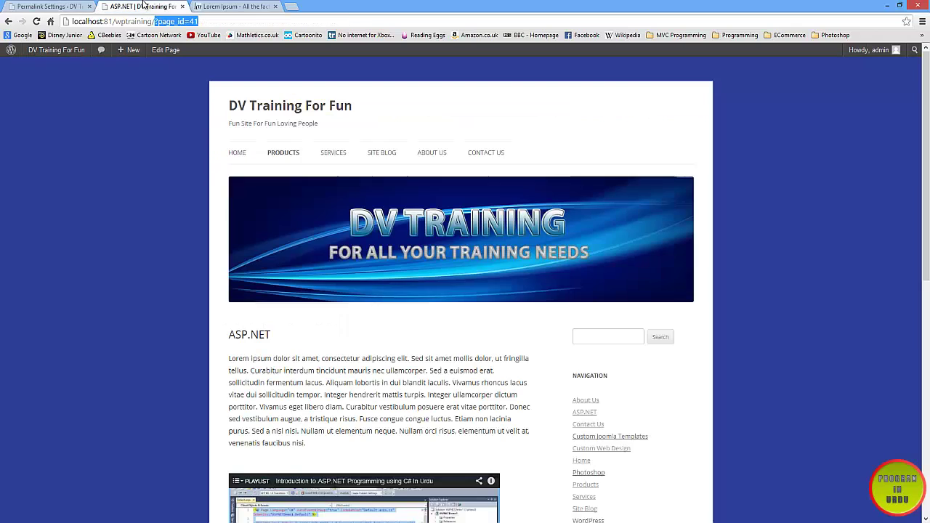
{"action": "mouse_move", "coordinate": [282, 154]}
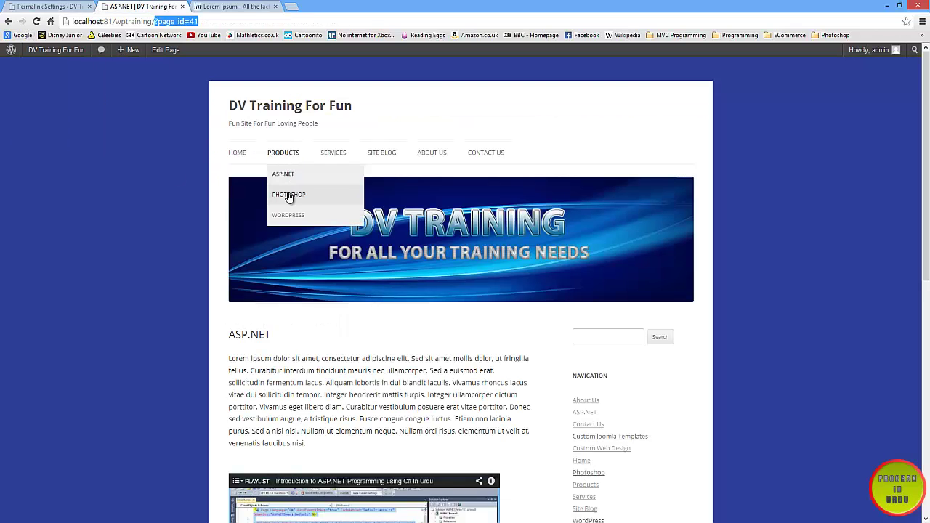
{"action": "left_click", "coordinate": [290, 196]}
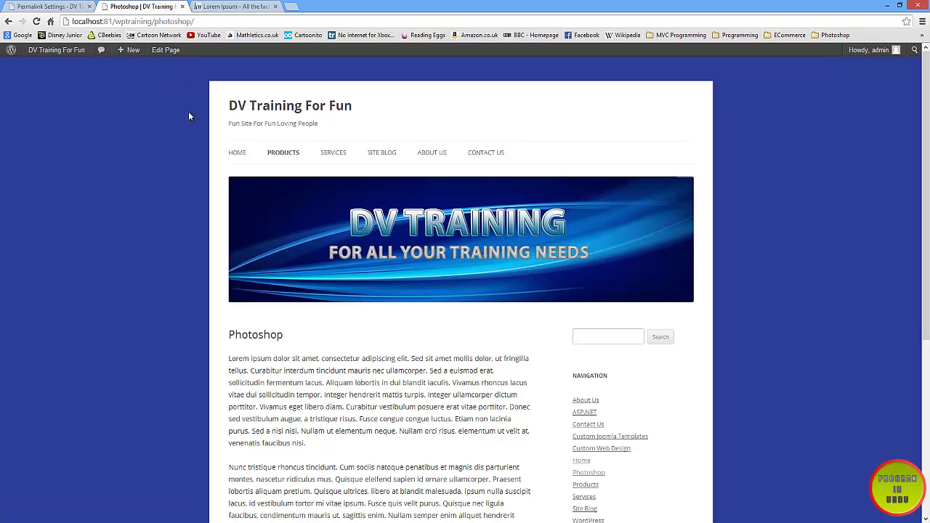
{"action": "left_click", "coordinate": [342, 175]}
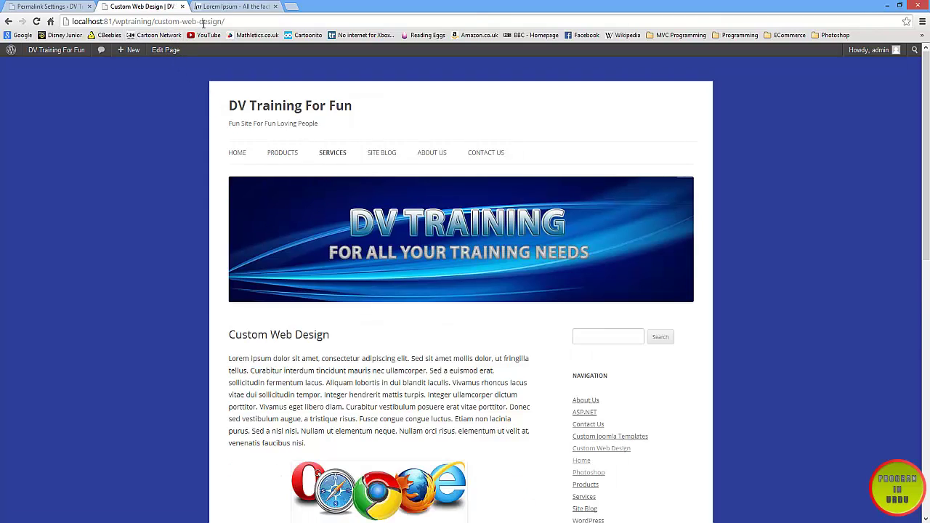
{"action": "left_click", "coordinate": [441, 154]}
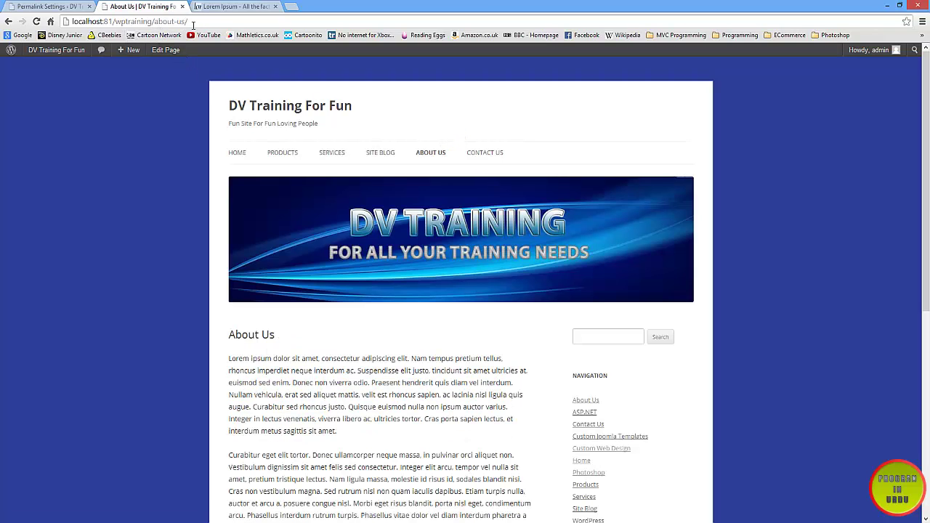
{"action": "mouse_move", "coordinate": [283, 152]}
Step: Open Apache's httpd.conf from WampServer and search it for mod_rewrite
{"action": "left_click", "coordinate": [856, 522]}
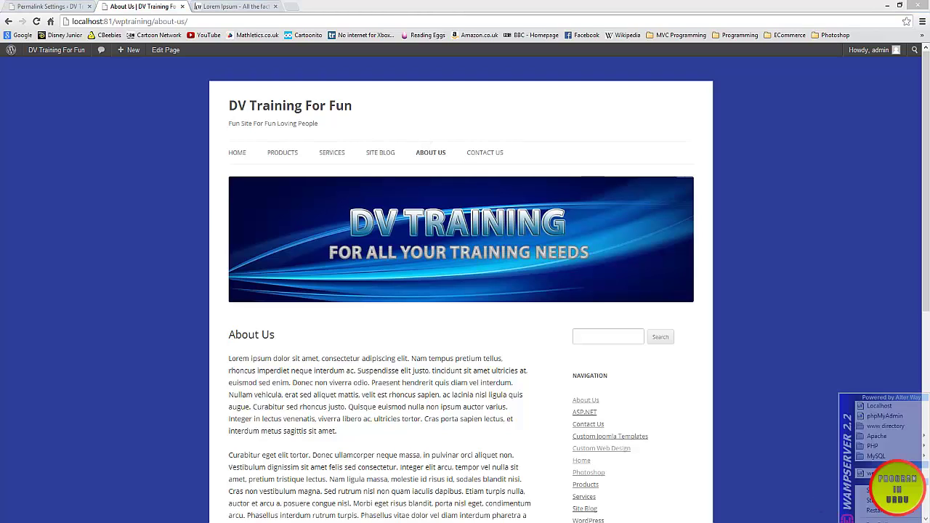
{"action": "mouse_move", "coordinate": [886, 439]}
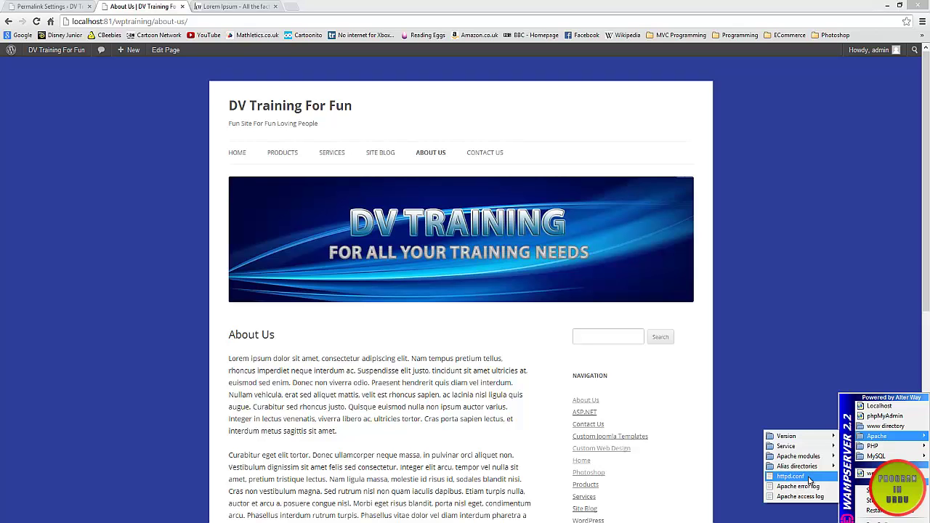
{"action": "left_click", "coordinate": [808, 481]}
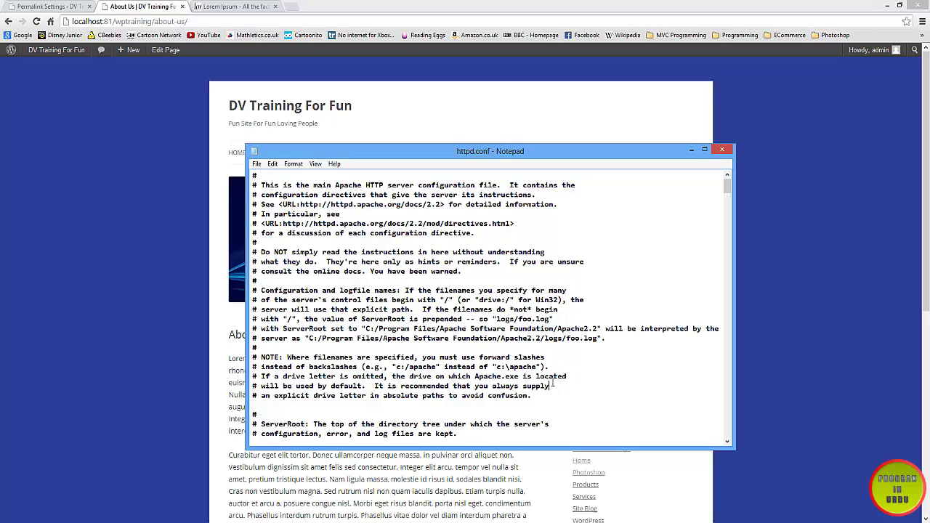
{"action": "key", "text": "ctrl+f"}
{"action": "type", "text": "mod"}
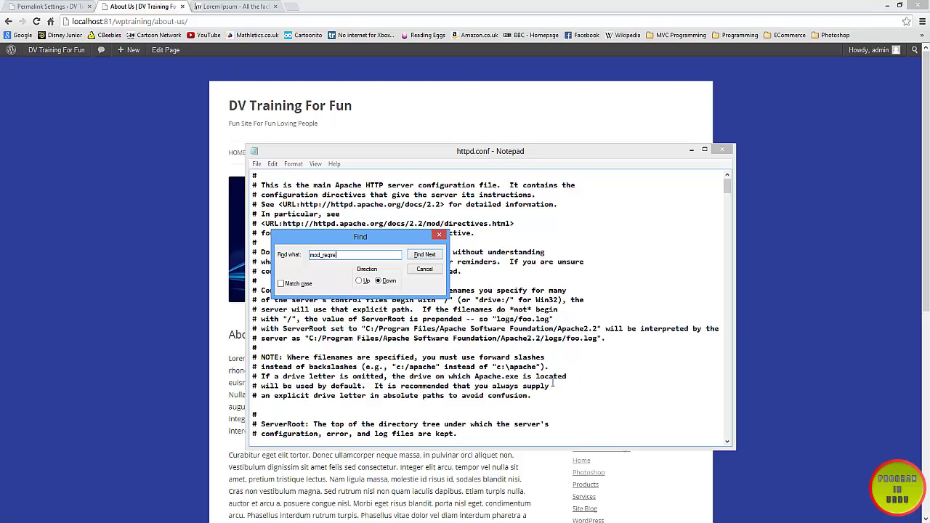
{"action": "type", "text": "_rewrite"}
{"action": "key", "text": "Return"}
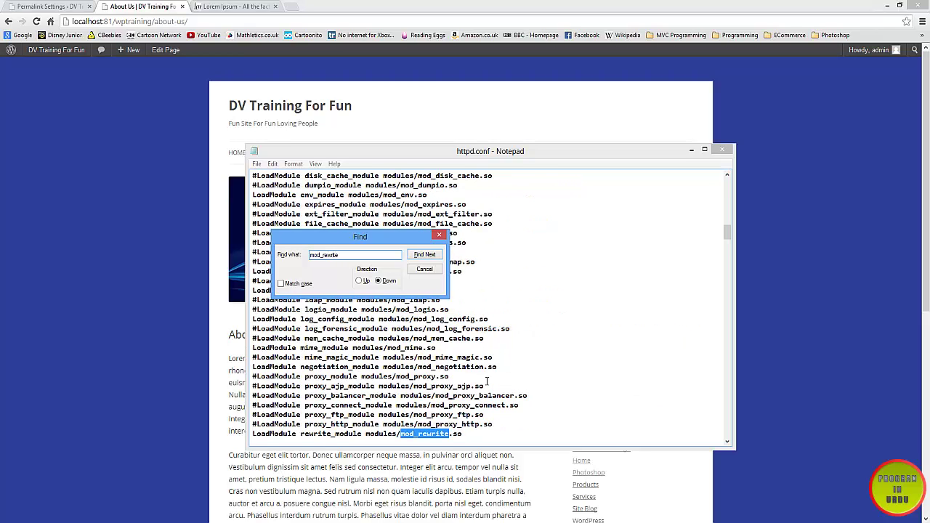
{"action": "left_click", "coordinate": [439, 235]}
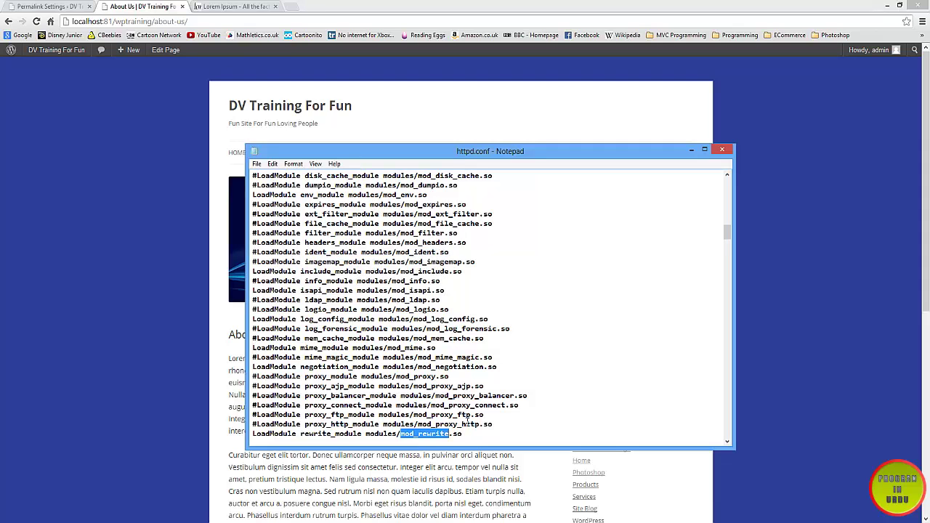
Step: Search httpd.conf for mod_rewrite again, upwards from the current position, to locate the rewrite_module line
{"action": "left_click", "coordinate": [479, 435]}
{"action": "left_click_drag", "start_coordinate": [423, 436], "coordinate": [407, 372]}
{"action": "left_click", "coordinate": [399, 363]}
{"action": "scroll", "coordinate": [398, 360], "scroll_direction": "up", "scroll_amount": 6}
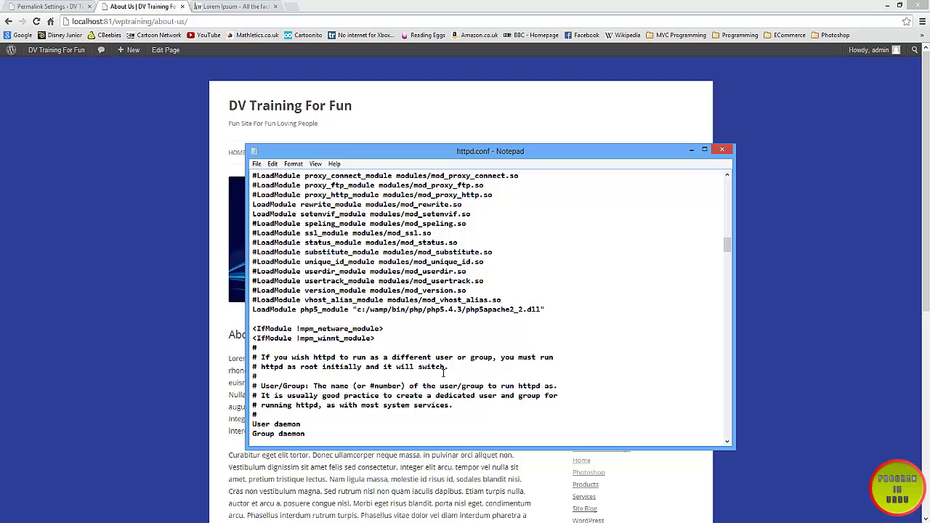
{"action": "key", "text": "ctrl+f"}
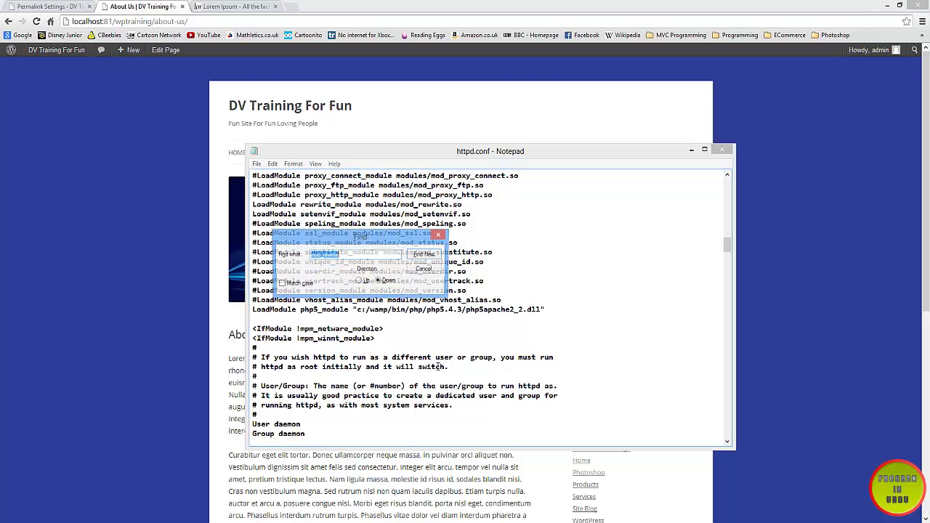
{"action": "key", "text": "Return"}
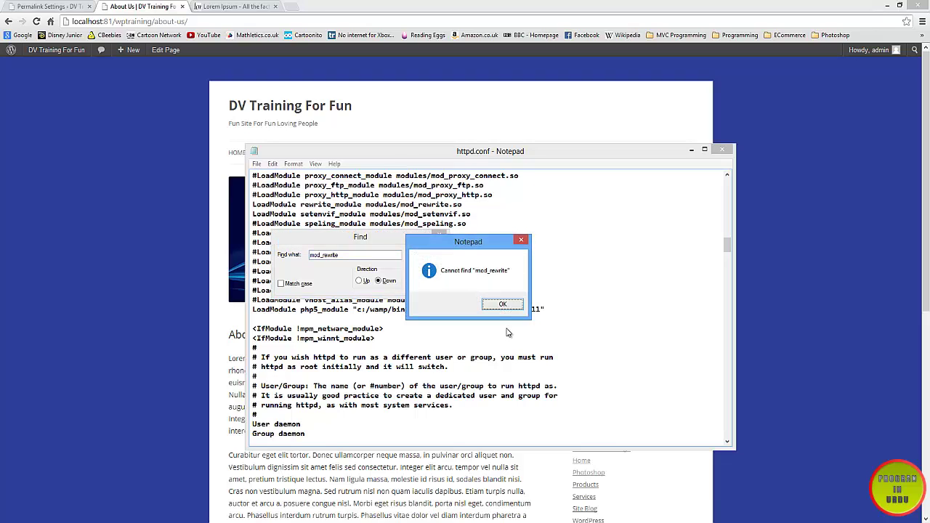
{"action": "left_click", "coordinate": [509, 303]}
{"action": "left_click", "coordinate": [359, 280]}
{"action": "left_click", "coordinate": [425, 254]}
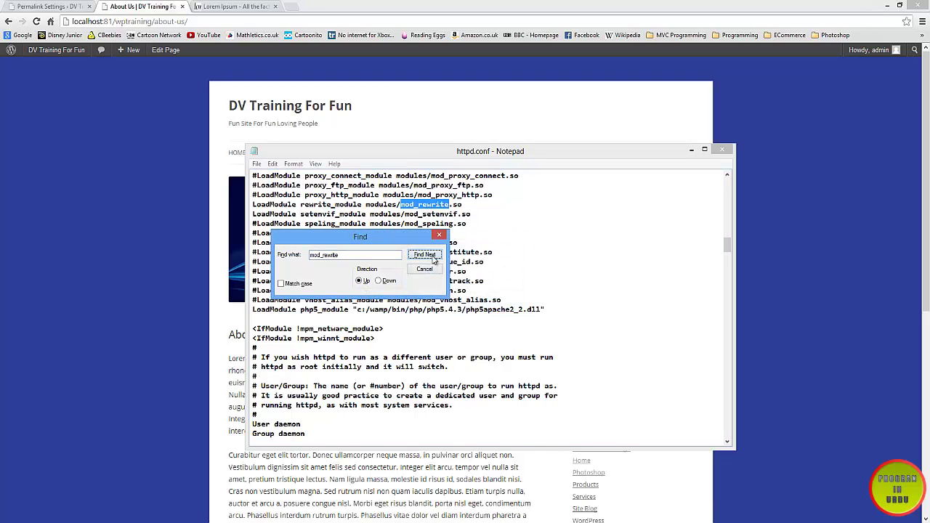
{"action": "left_click", "coordinate": [439, 235]}
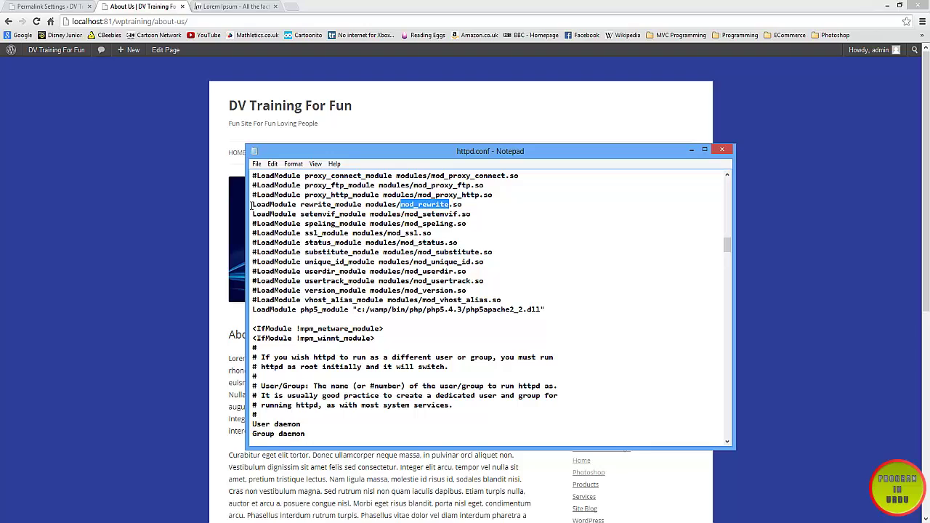
Step: Add a # before the rewrite_module line, remove it again, and close httpd.conf without saving
{"action": "left_click", "coordinate": [251, 204]}
{"action": "type", "text": "#"}
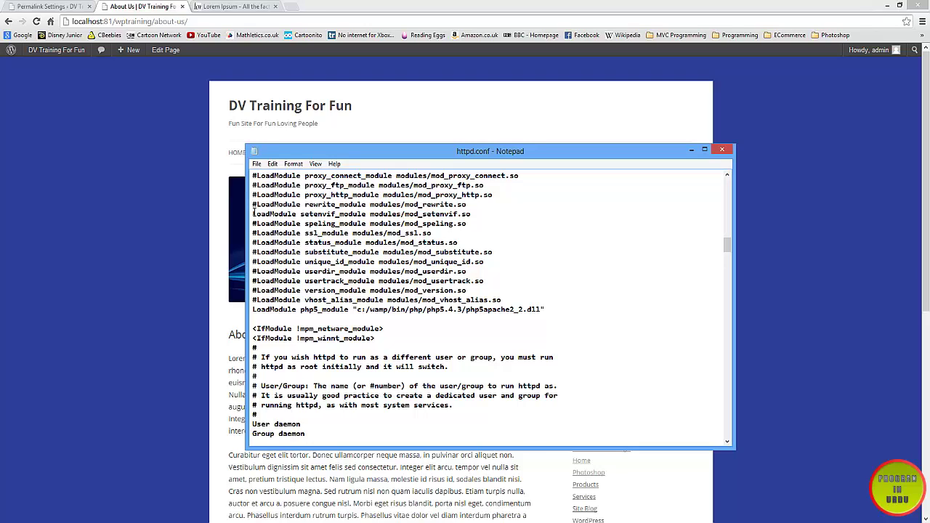
{"action": "left_click_drag", "start_coordinate": [256, 204], "coordinate": [250, 204]}
{"action": "key", "text": "Delete"}
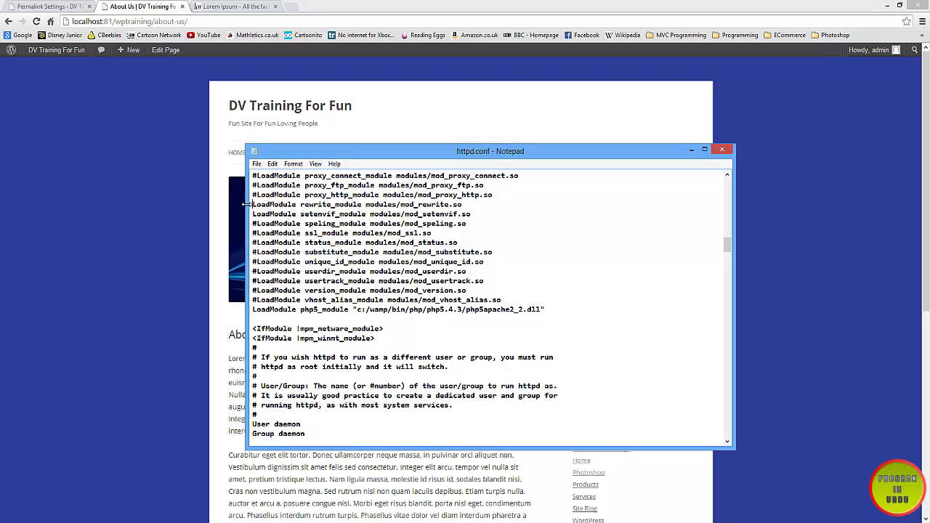
{"action": "left_click", "coordinate": [258, 164]}
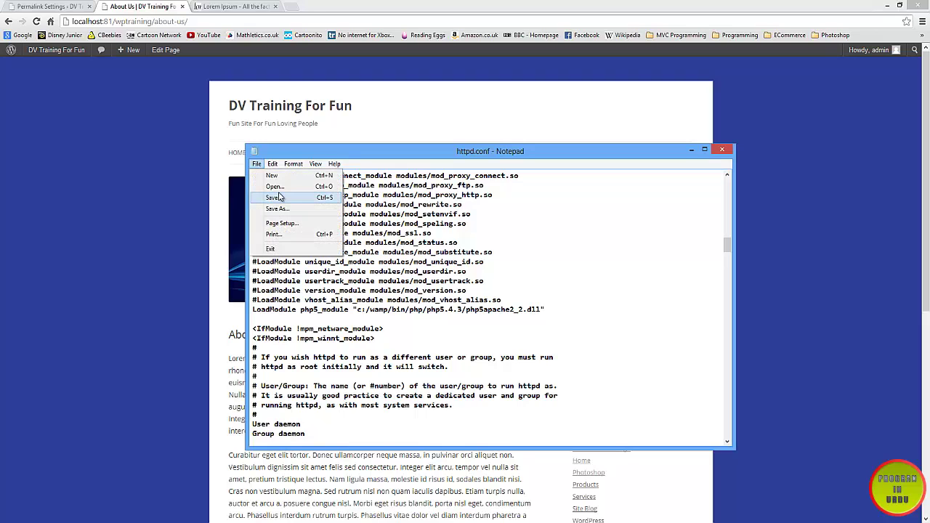
{"action": "left_click", "coordinate": [721, 149]}
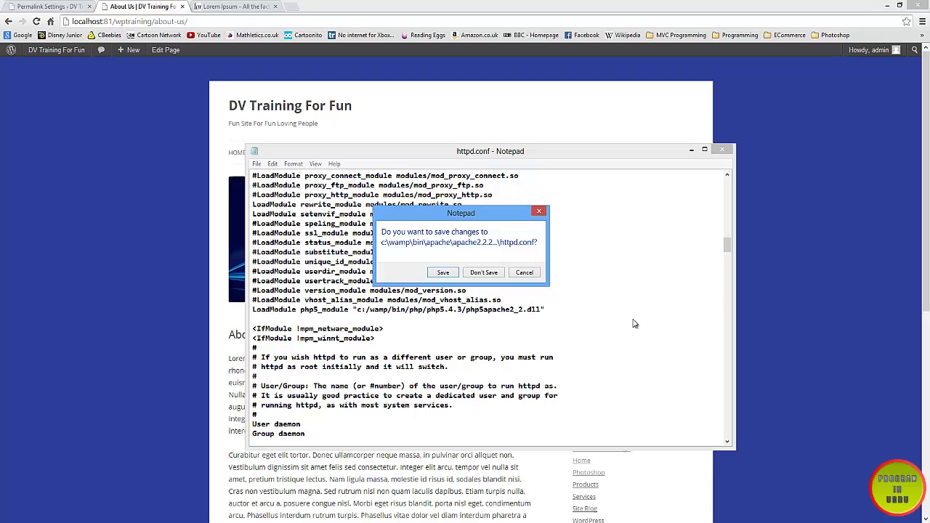
{"action": "left_click", "coordinate": [481, 274]}
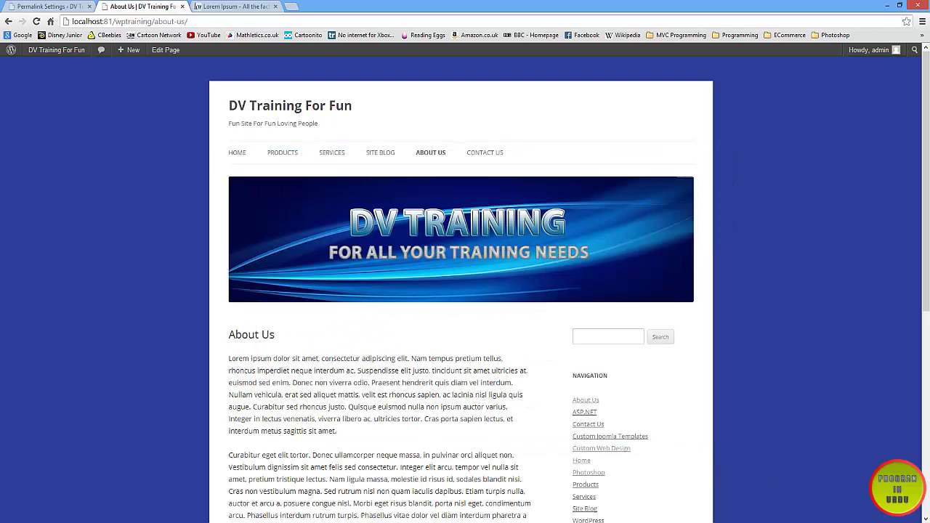
Step: View the restart option in the WampServer menu, close the menu, and return to the Permalink settings
{"action": "left_click", "coordinate": [879, 521]}
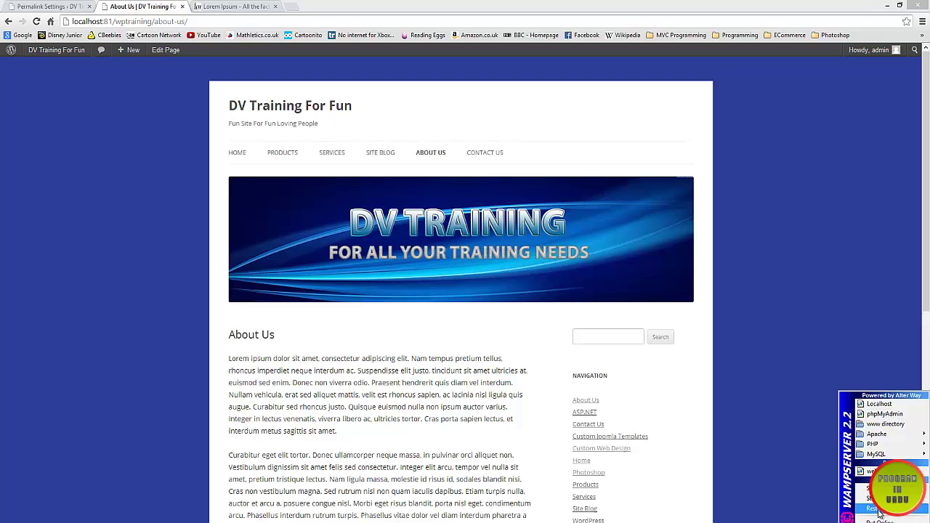
{"action": "left_click", "coordinate": [551, 422]}
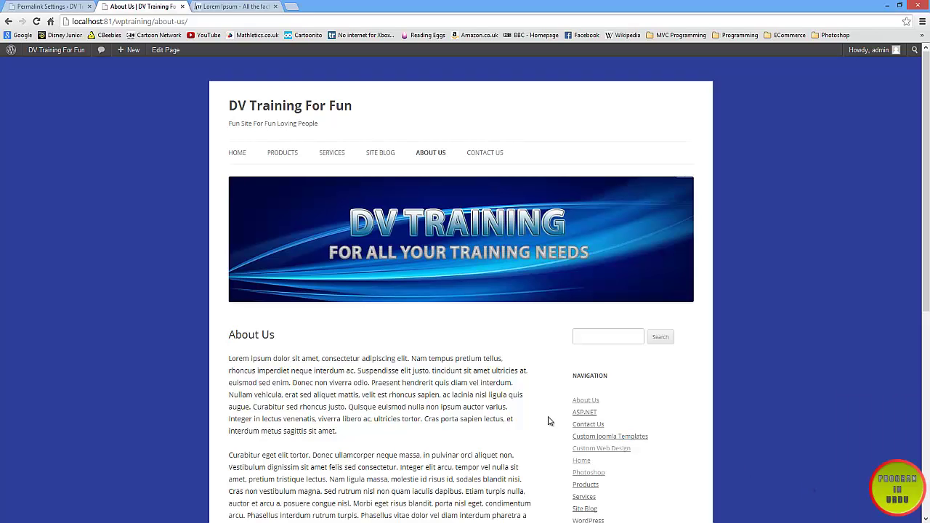
{"action": "left_click", "coordinate": [44, 6]}
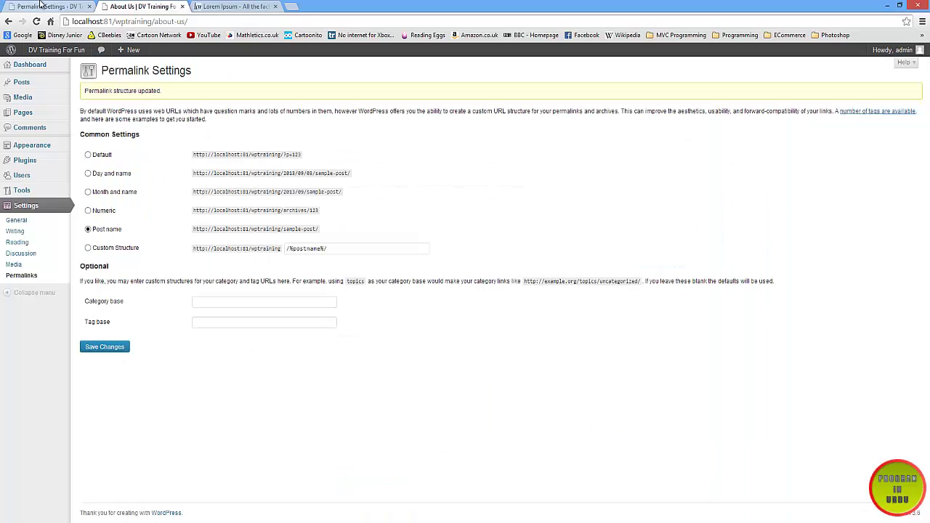